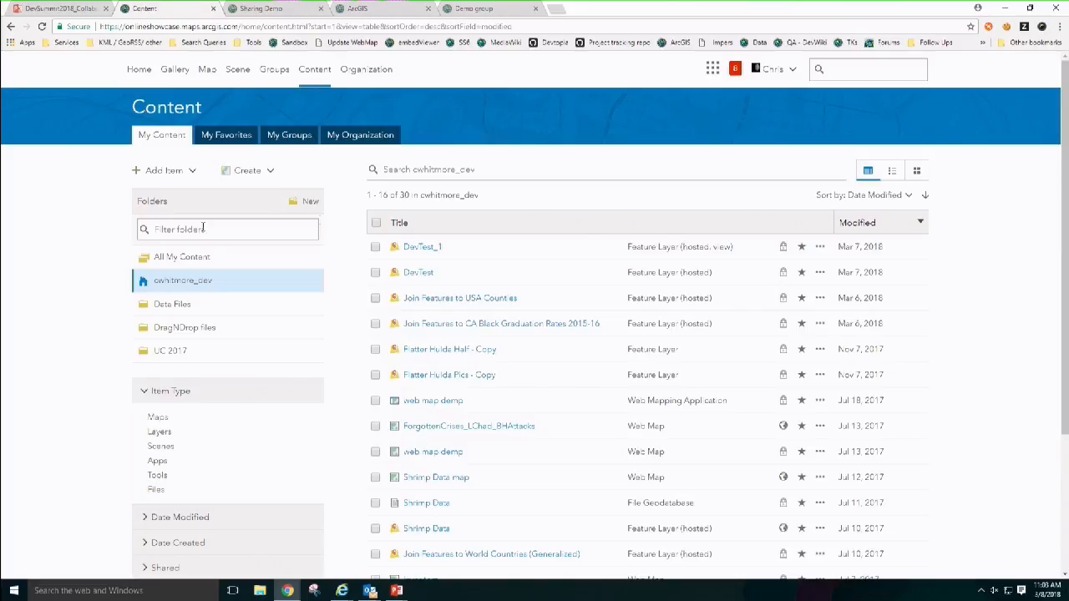
Step: Select DevTest_1 and review the groups in its Share access settings, cancelling without changes
left_click(375, 247)
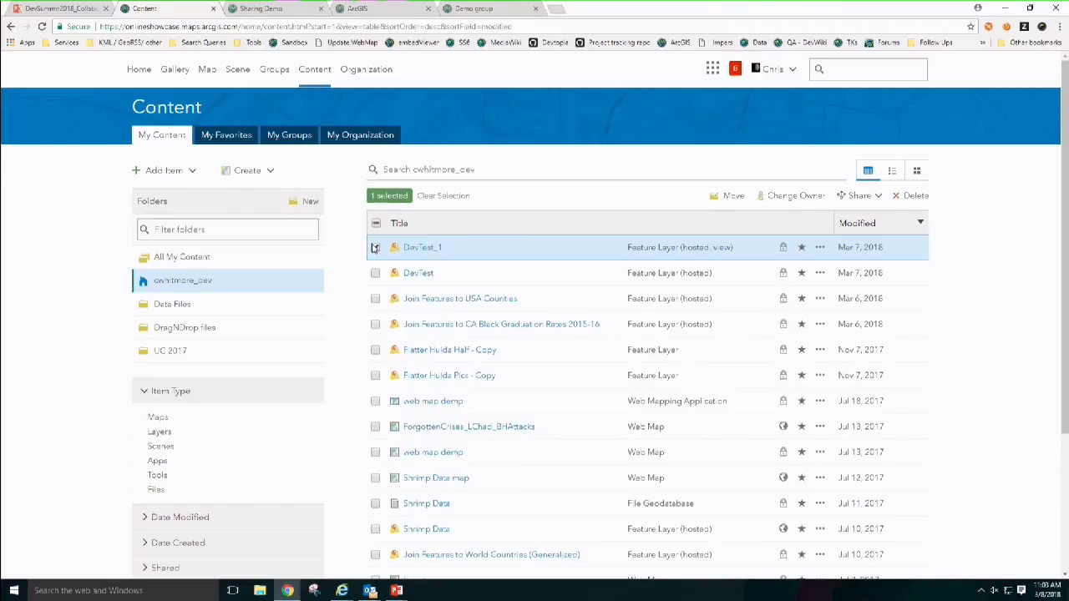
left_click(843, 195)
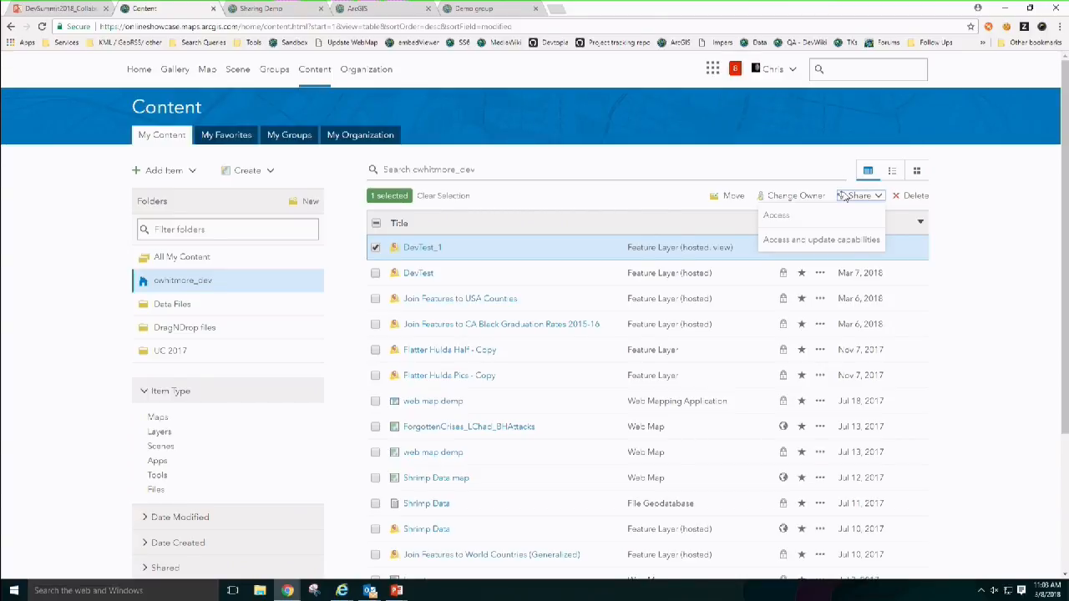
left_click(790, 220)
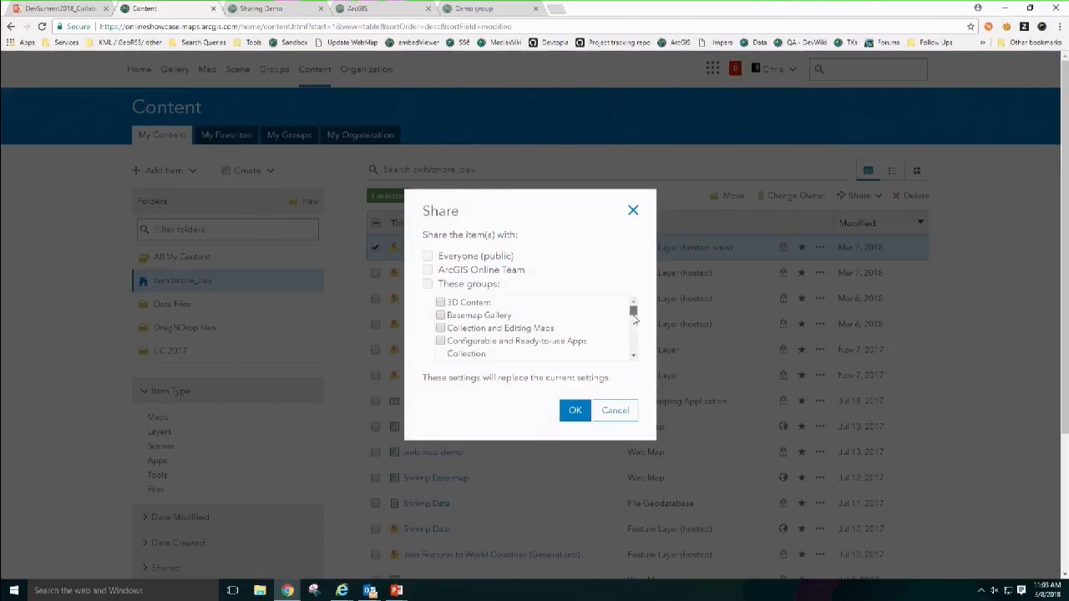
left_click_drag(633, 314, 634, 354)
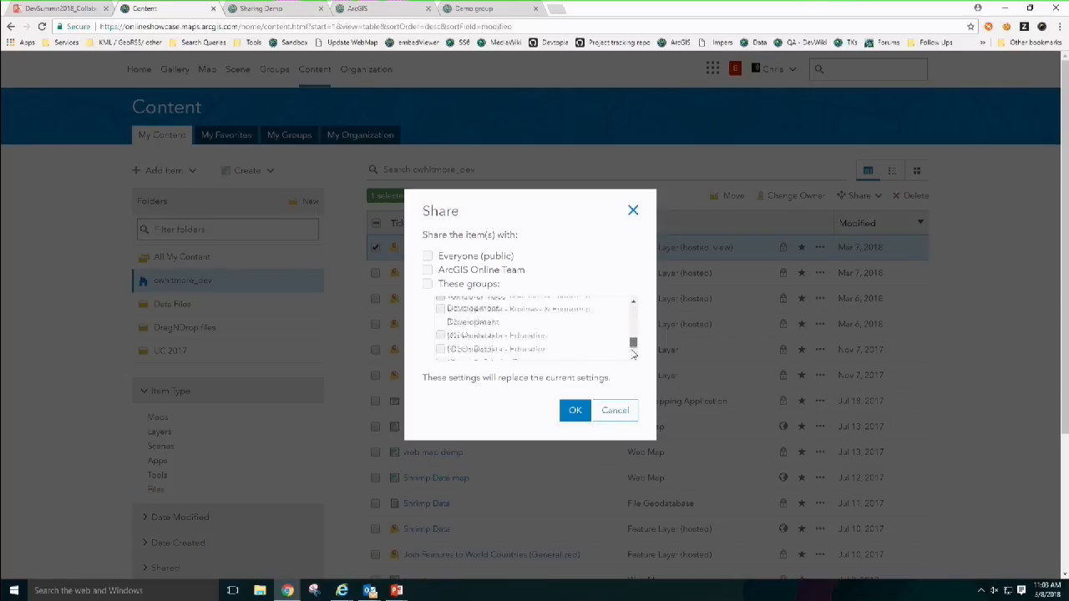
left_click(614, 409)
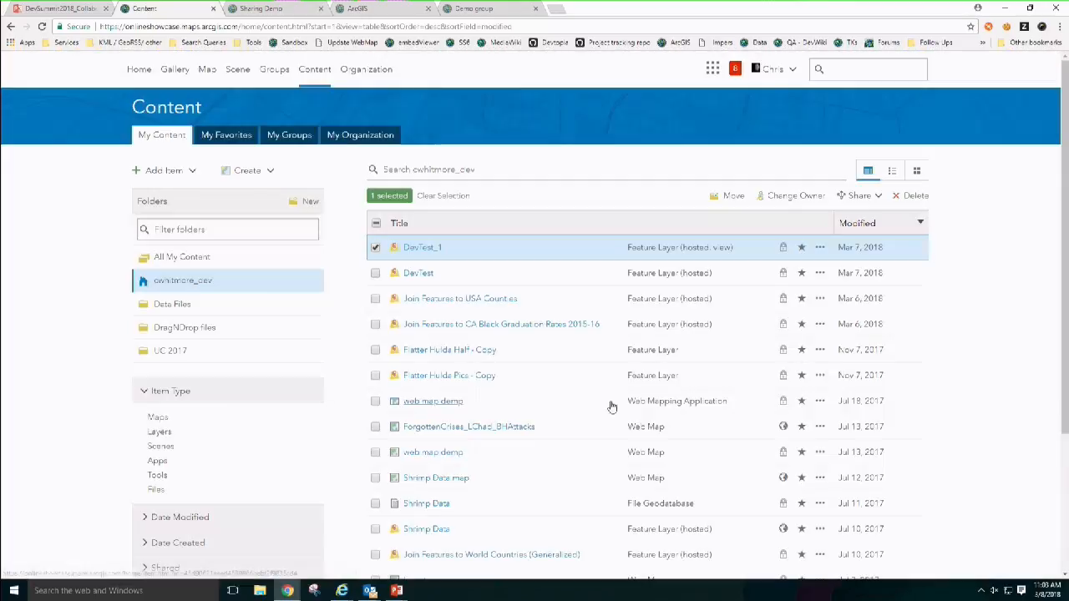
Step: Review DevTest_1's update-capable group sharing, leave it unchanged, and go to Groups
left_click(859, 202)
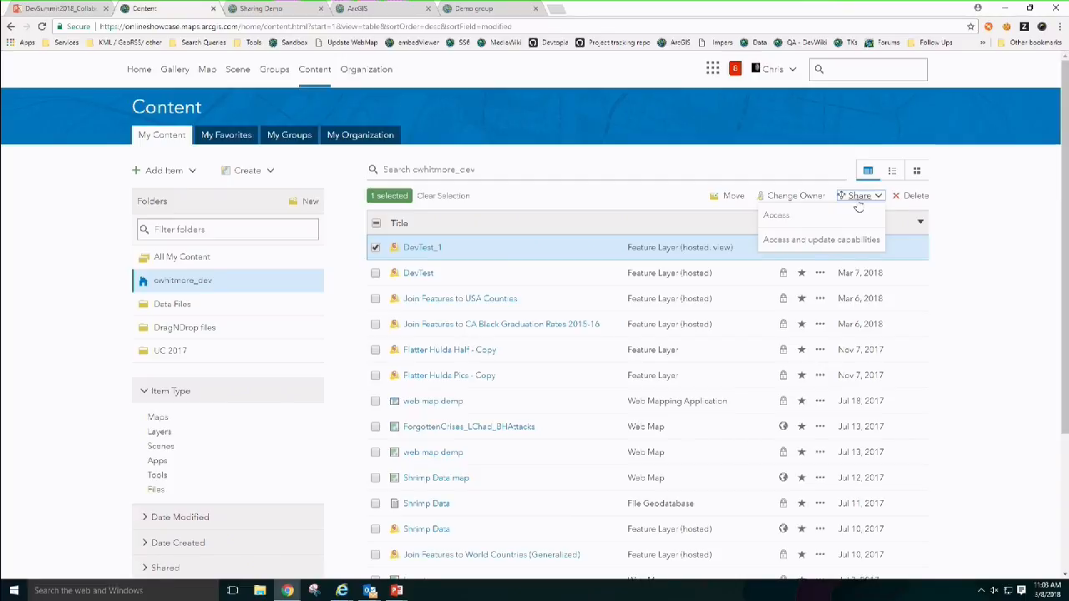
left_click(832, 242)
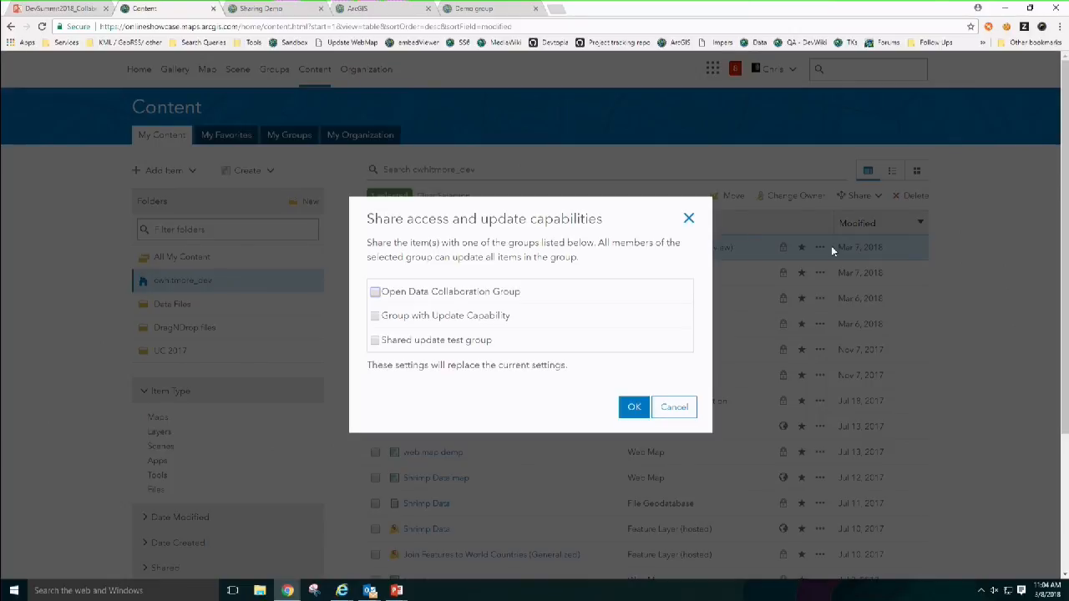
left_click(679, 408)
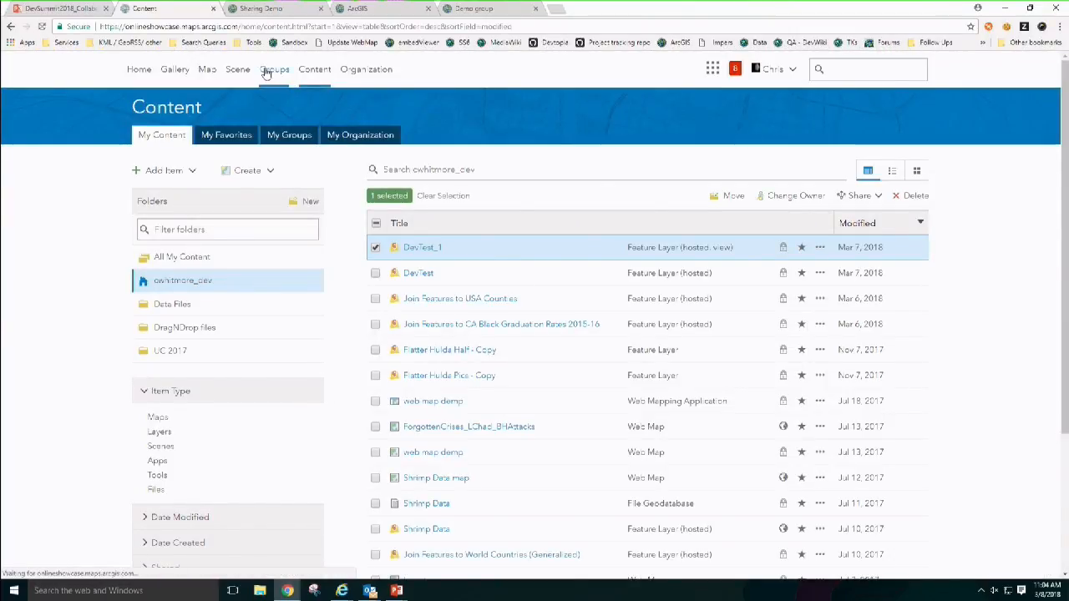
left_click(266, 71)
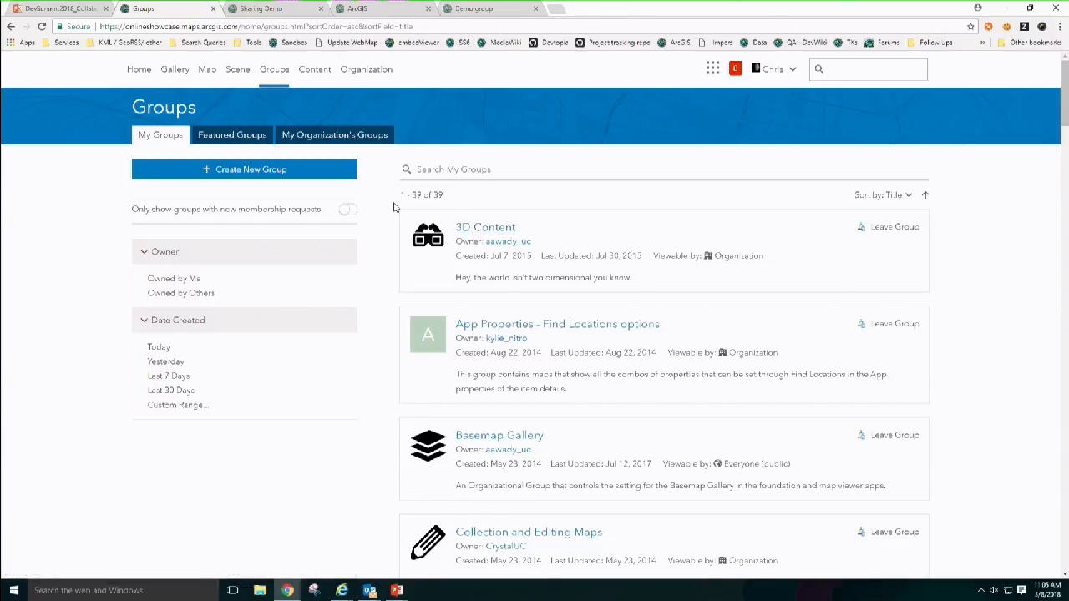
Step: Start a new group from the 39-group My Groups list
left_click(292, 177)
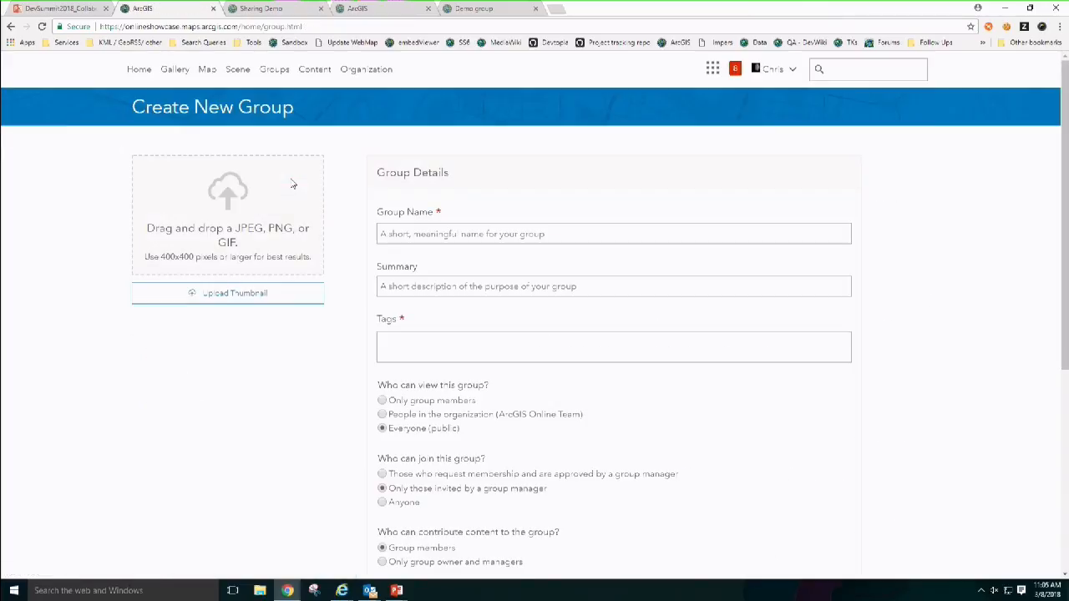
Step: Fill the new group with name 'Demo grop', summary 'demo' and tag 'demo'
left_click(489, 233)
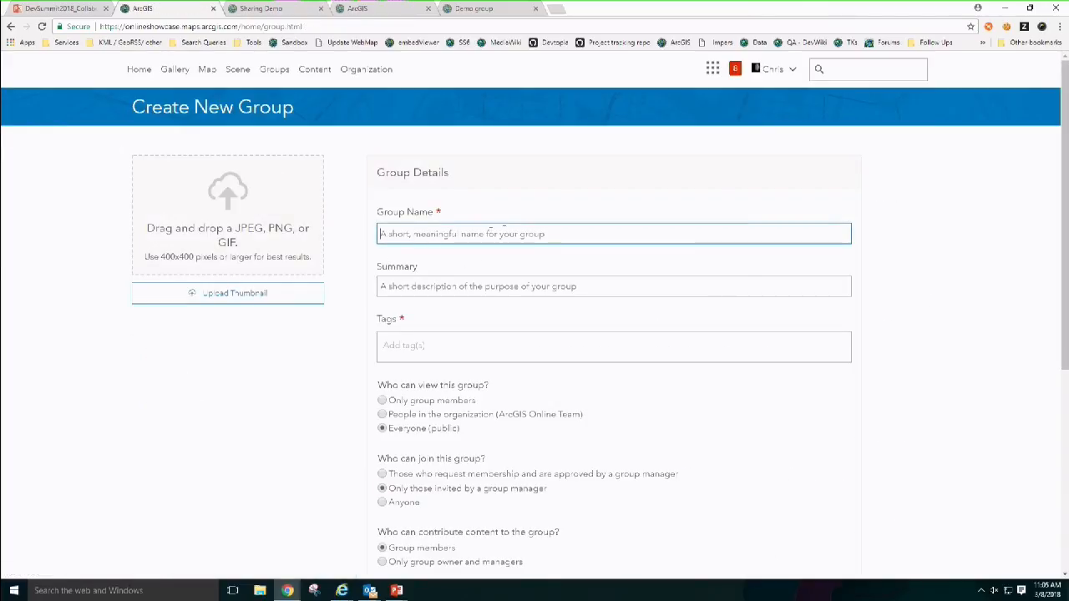
left_click_drag(1062, 192, 1061, 204)
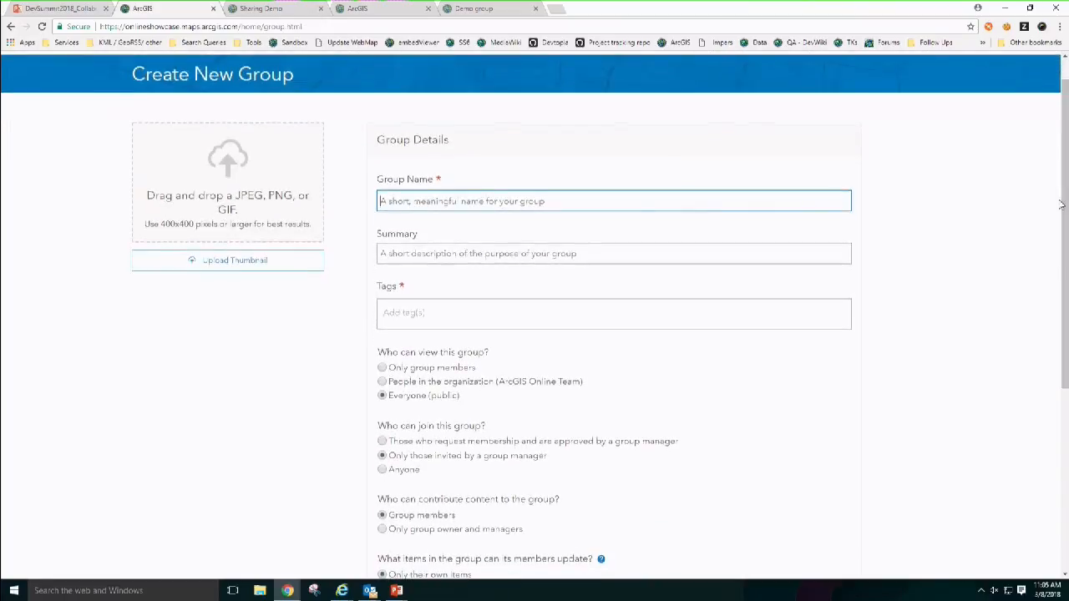
type("Demo grop")
key("Tab")
type("demo")
key("Tab")
type("demo")
key("Return")
left_click_drag(1060, 205, 1043, 301)
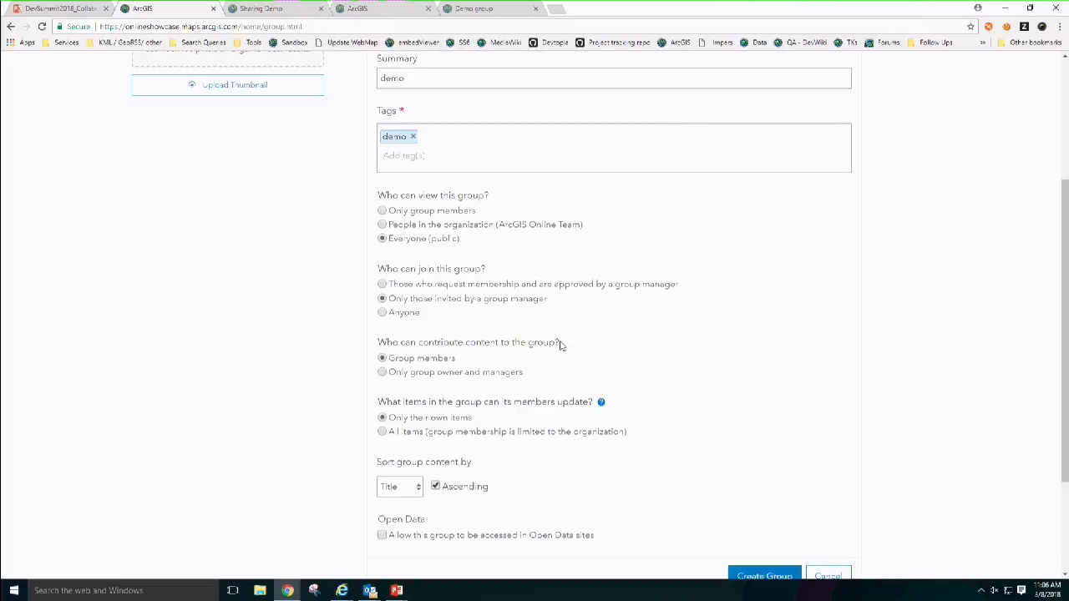
left_click_drag(561, 345, 1002, 398)
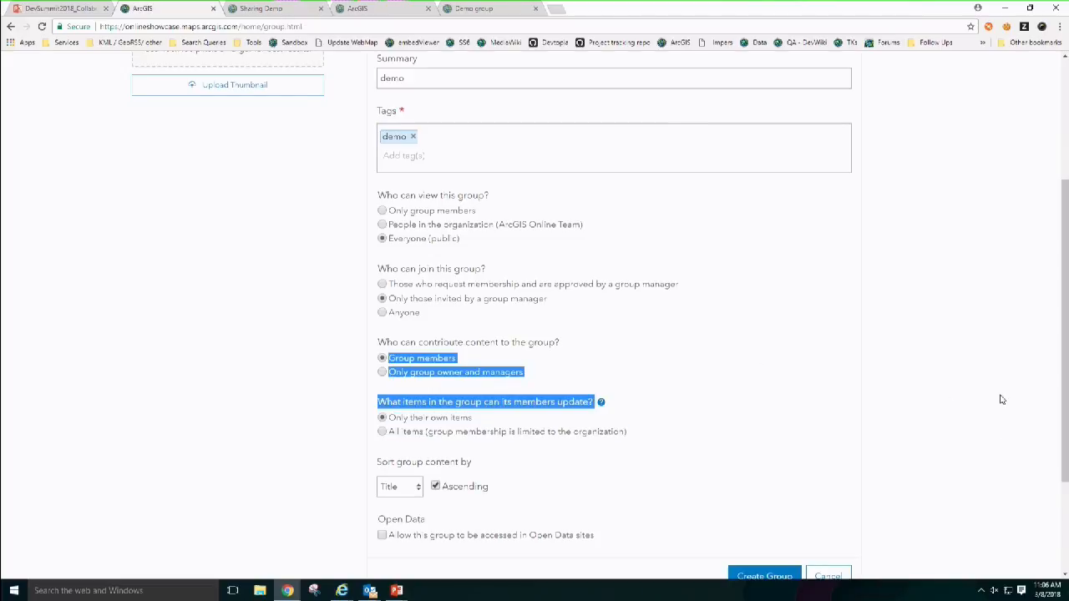
left_click(628, 364)
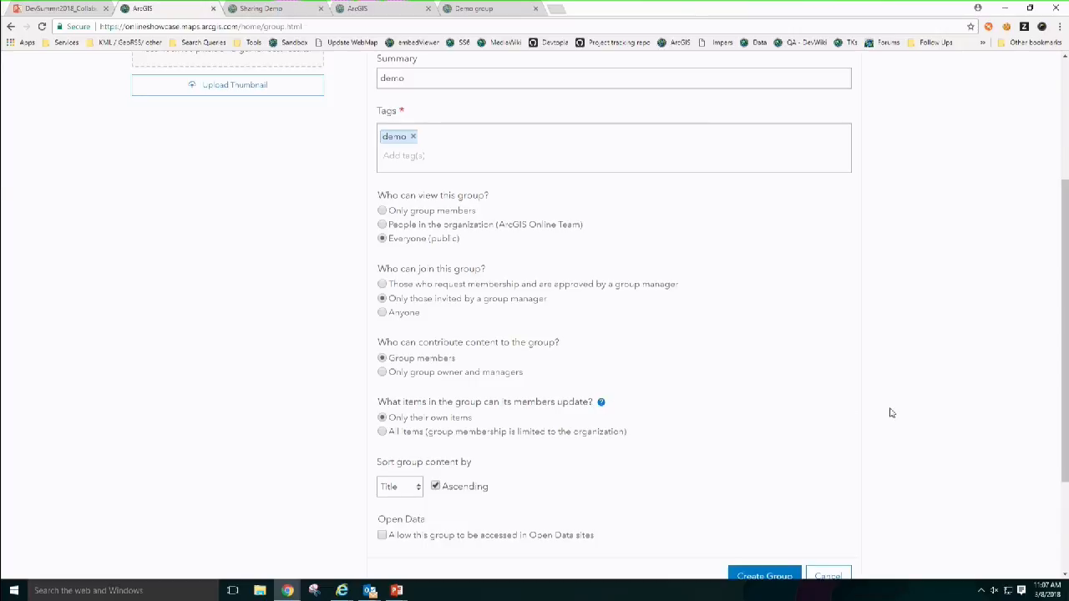
scroll(1063, 403, "down", 1)
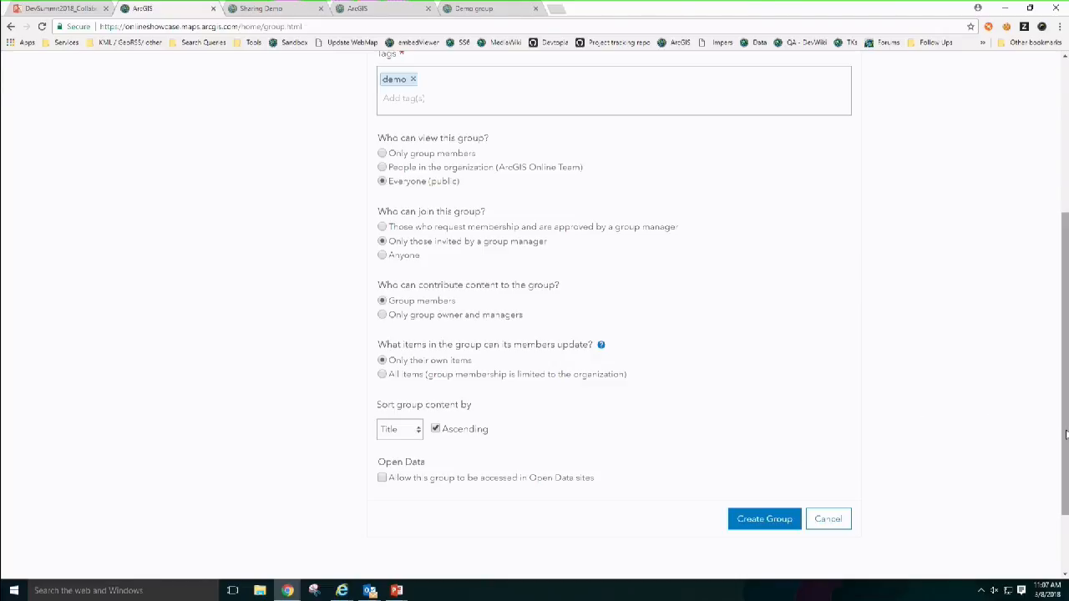
scroll(1064, 433, "up", 3)
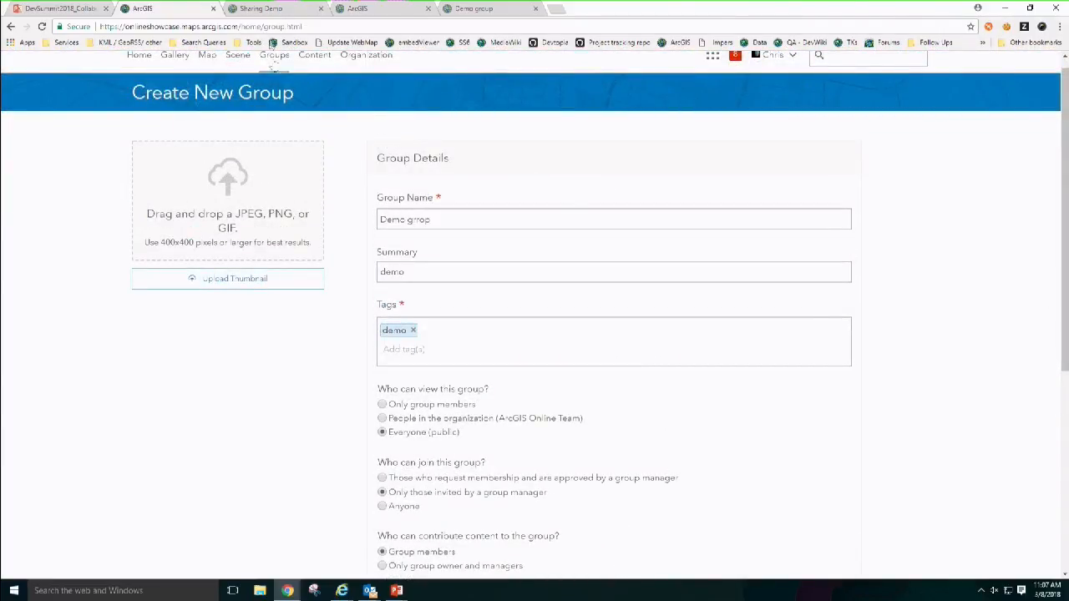
Step: Show the Sharing Demo group's members, listing only the owner
left_click(269, 7)
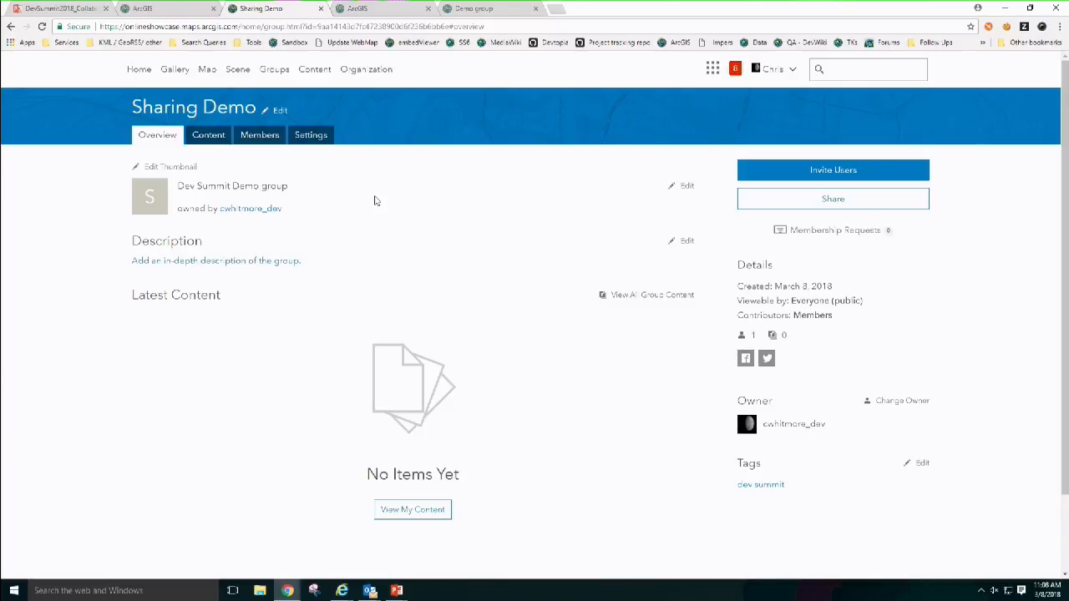
left_click(243, 143)
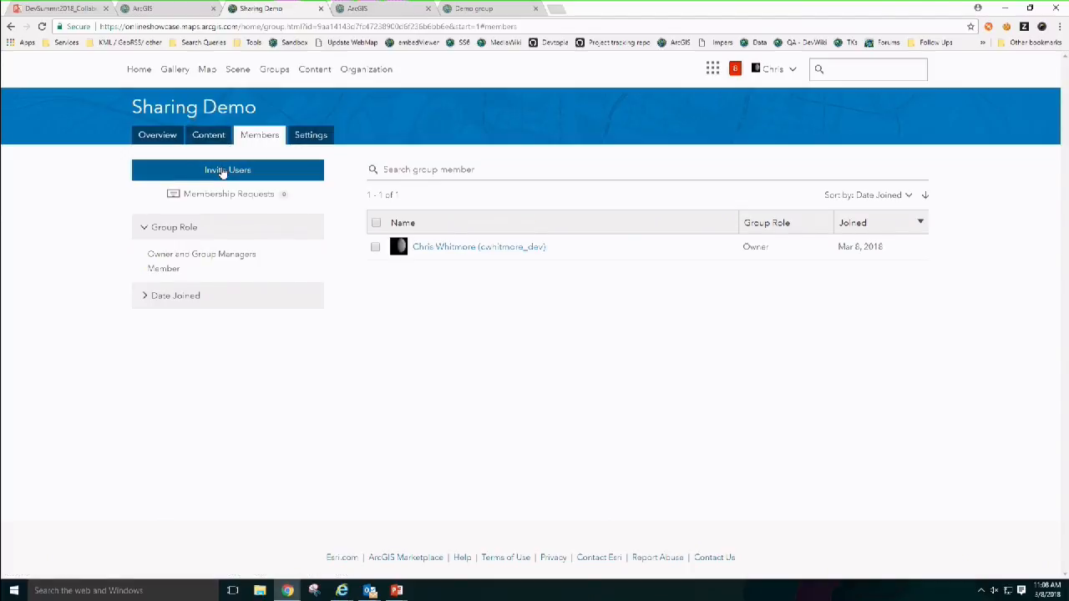
Step: Search all users in Invite Users for the second account by its full name
left_click(223, 171)
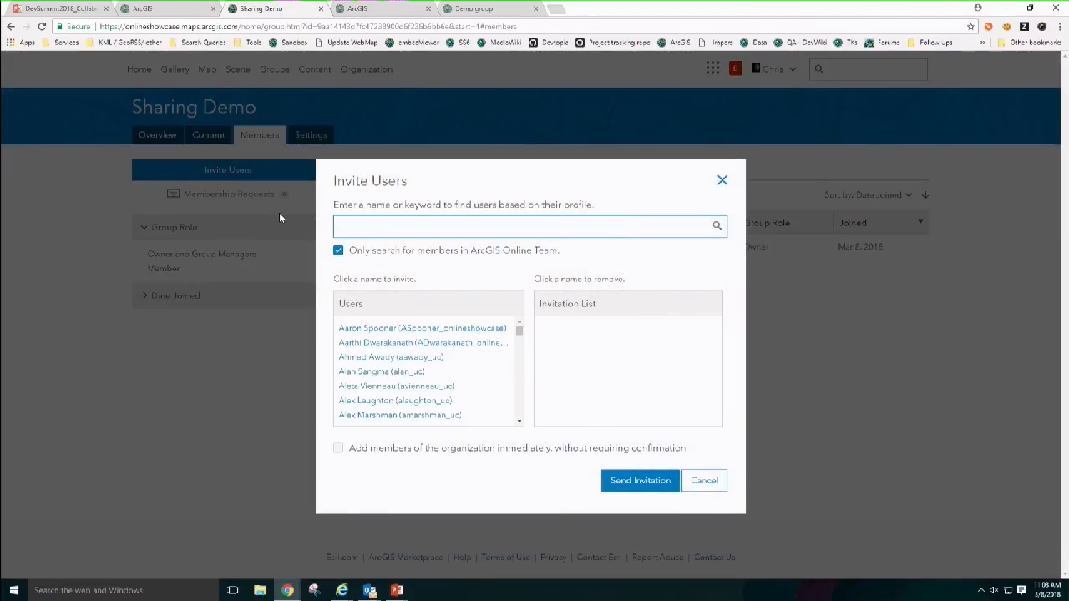
left_click(337, 251)
left_click(378, 229)
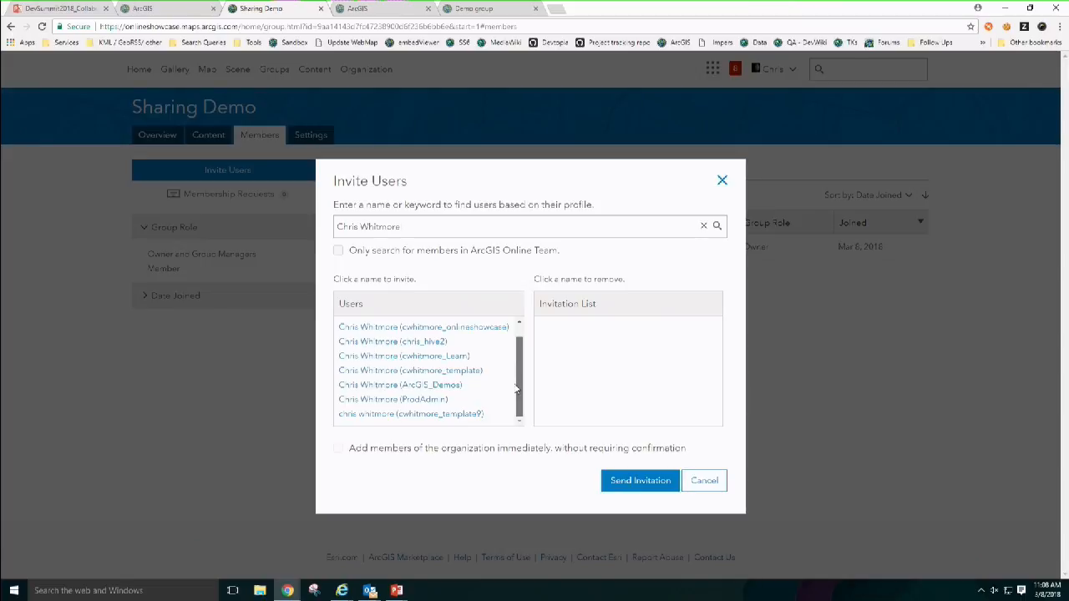
scroll(518, 387, "down", 1)
scroll(520, 376, "up", 1)
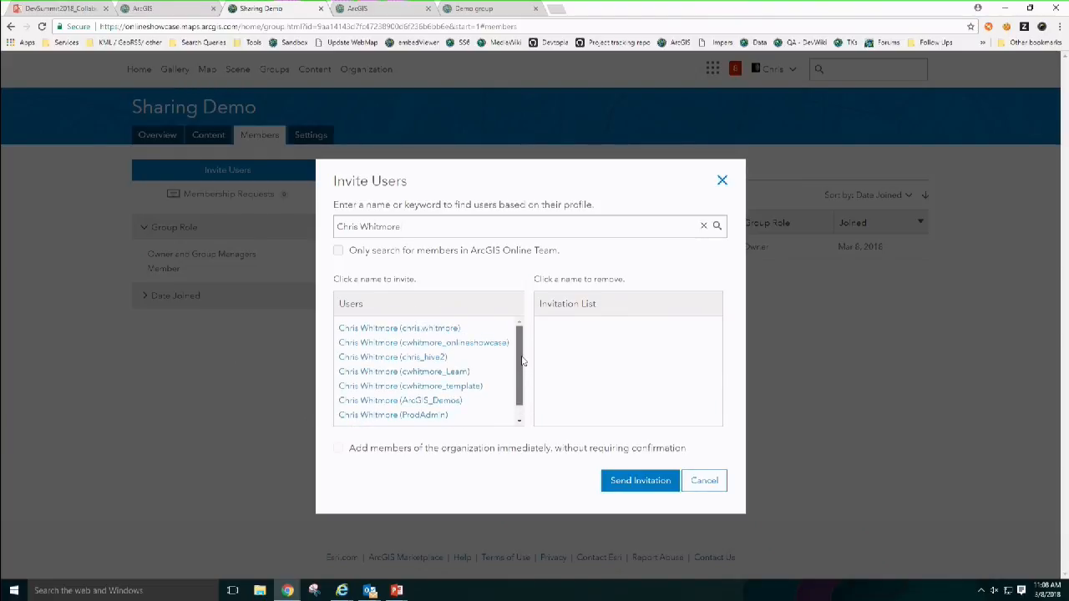
scroll(520, 380, "down", 1)
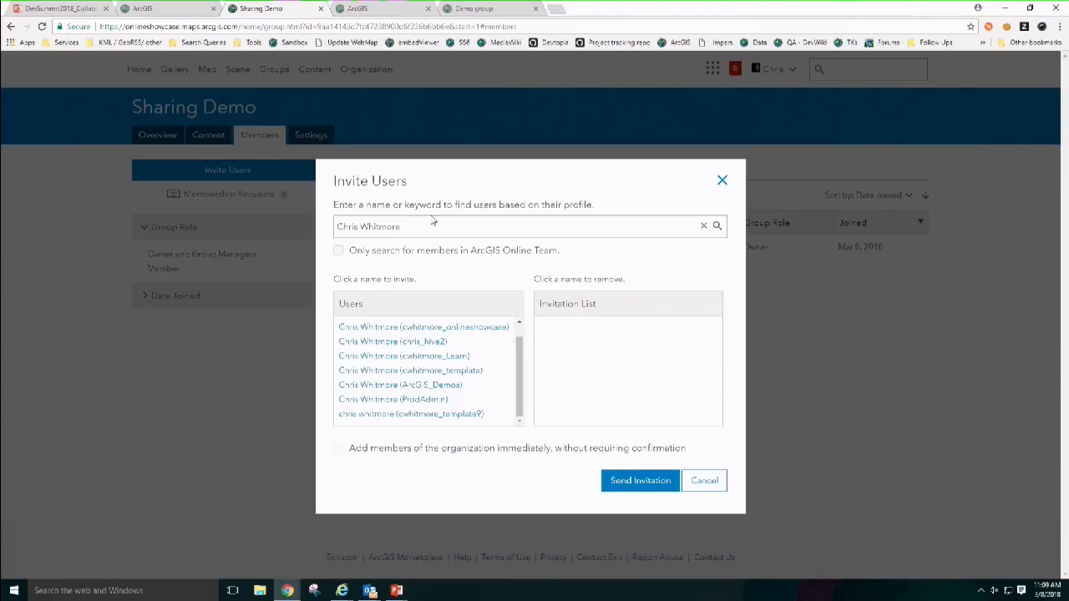
Step: Check the second account's profile page for its username, cancelling the edit
left_click(374, 8)
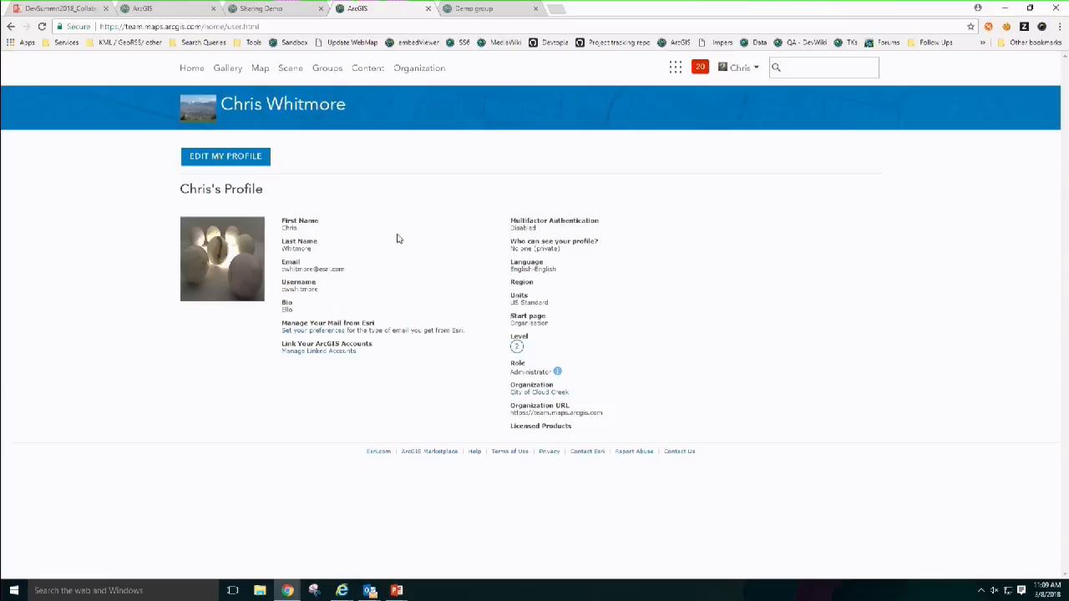
left_click(260, 160)
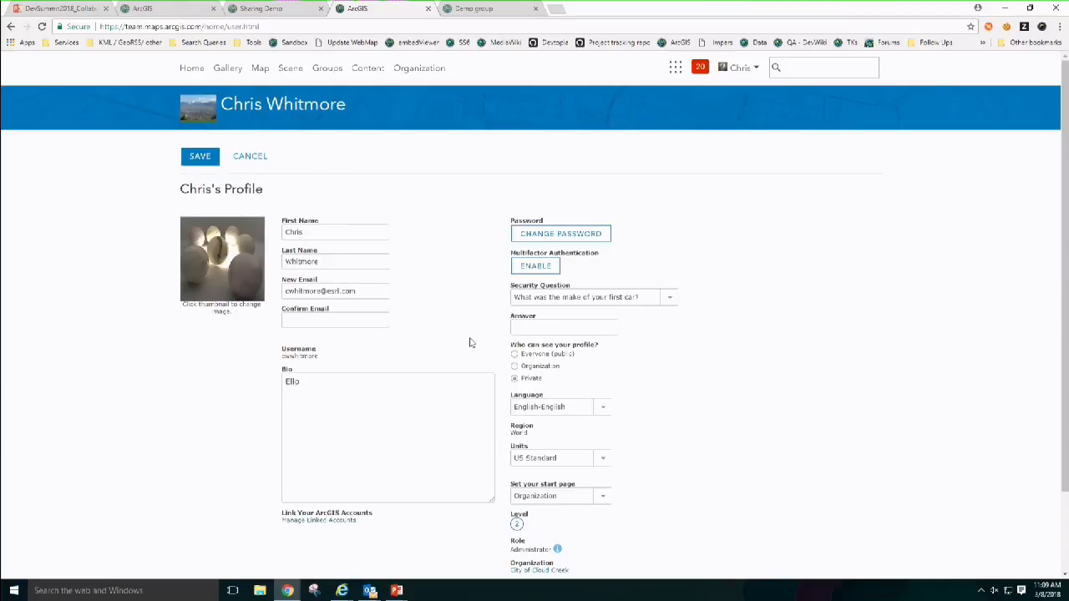
left_click(242, 163)
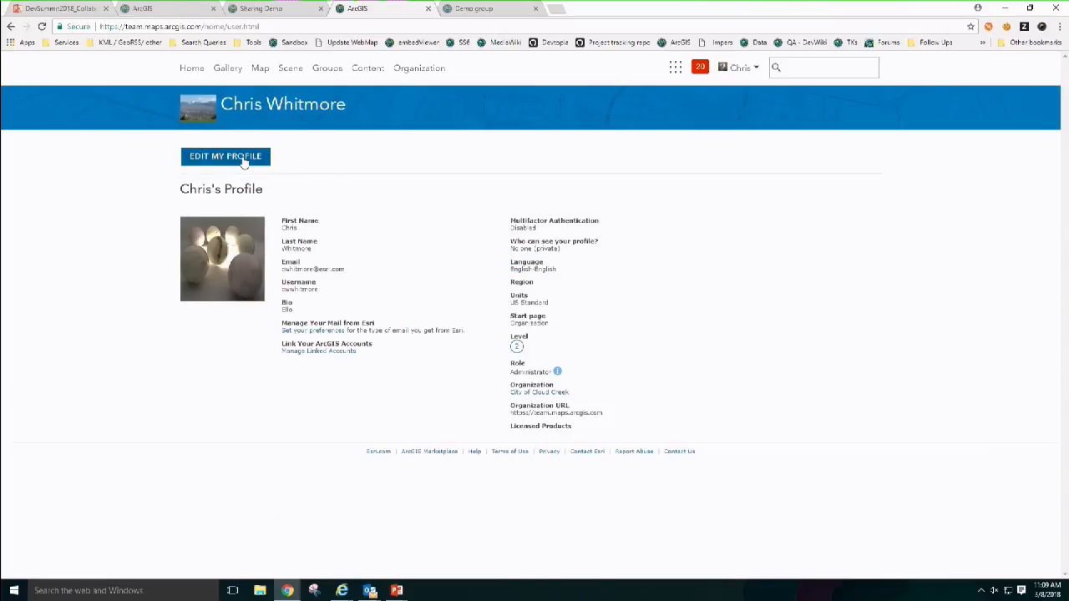
left_click(263, 26)
left_click(262, 8)
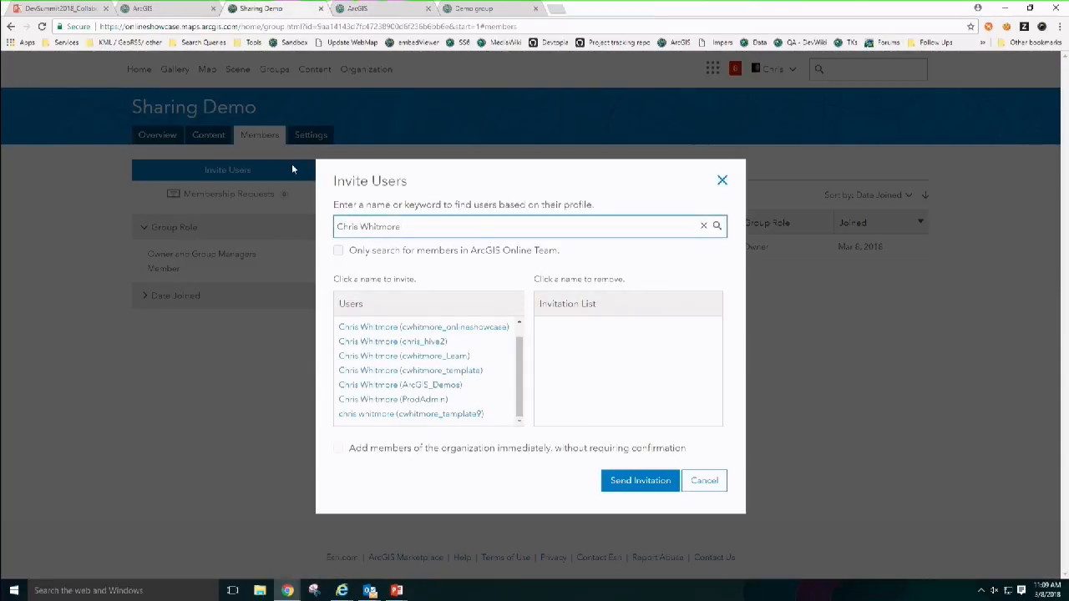
Step: Search by the account's username, add the found user and send the Sharing Demo invitation
key("ctrl+a")
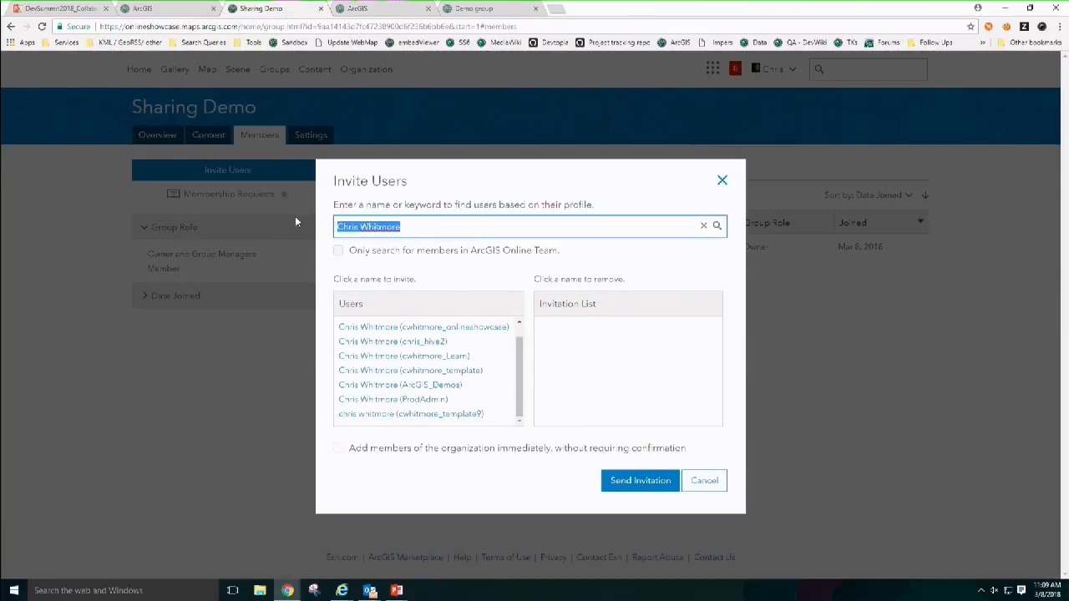
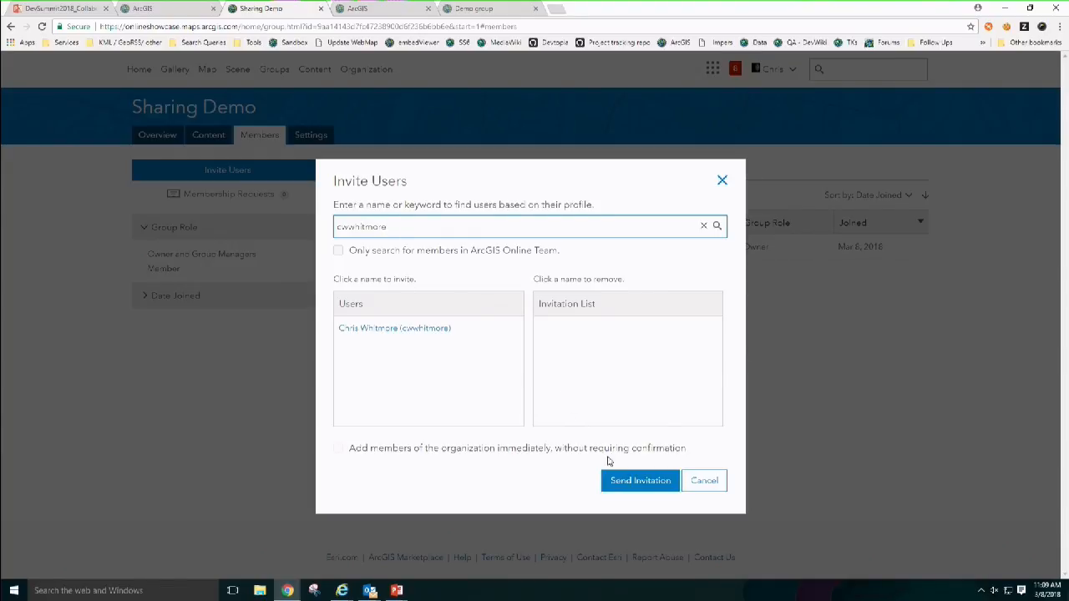
left_click(622, 482)
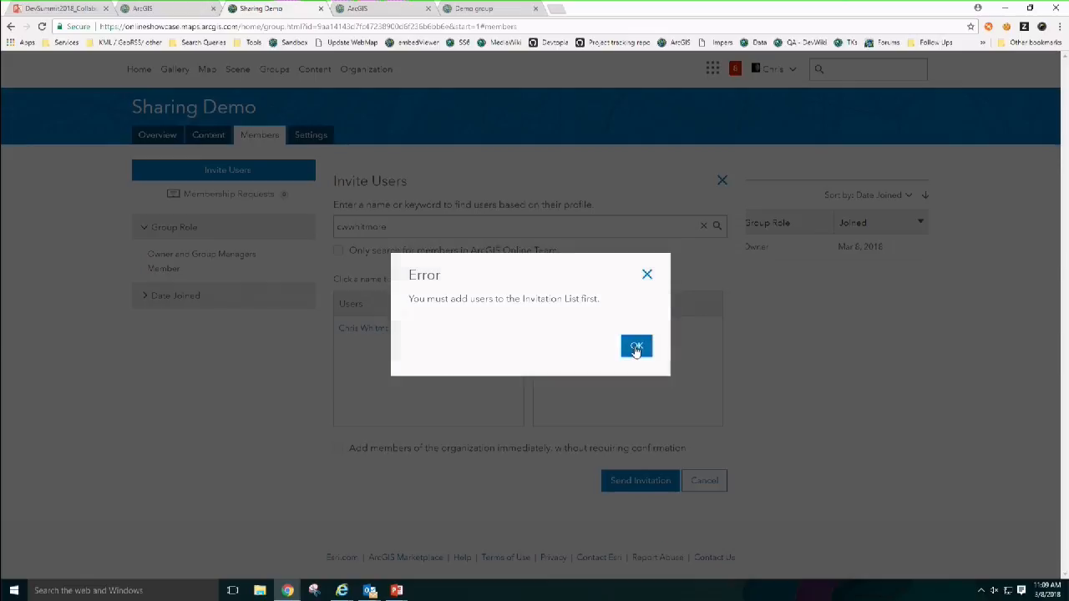
left_click(636, 345)
left_click(432, 330)
left_click(636, 480)
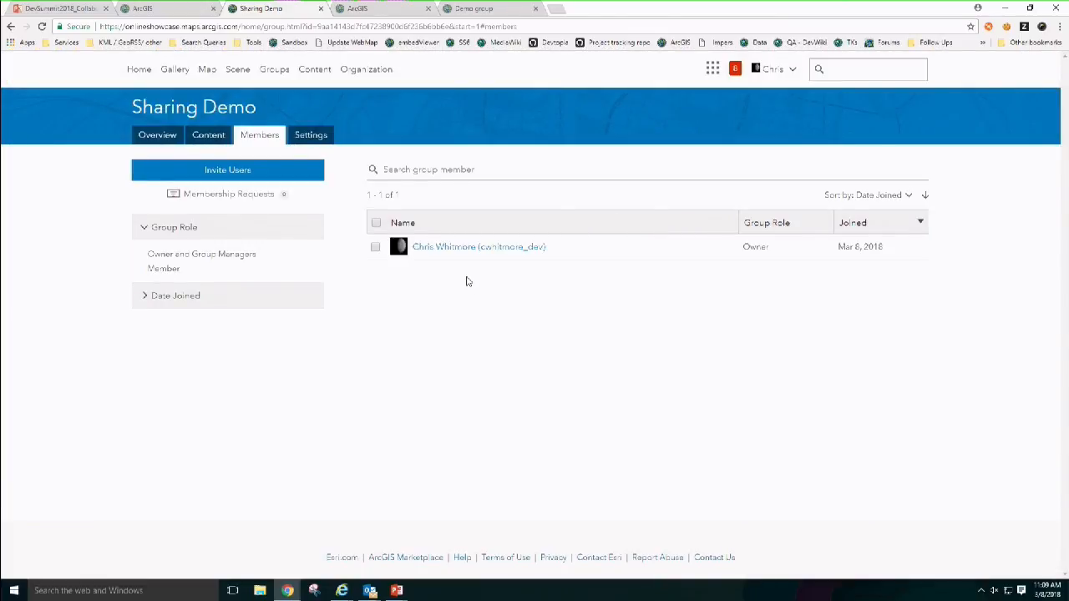
Step: Reload the second account's profile and check its notifications
left_click(171, 9)
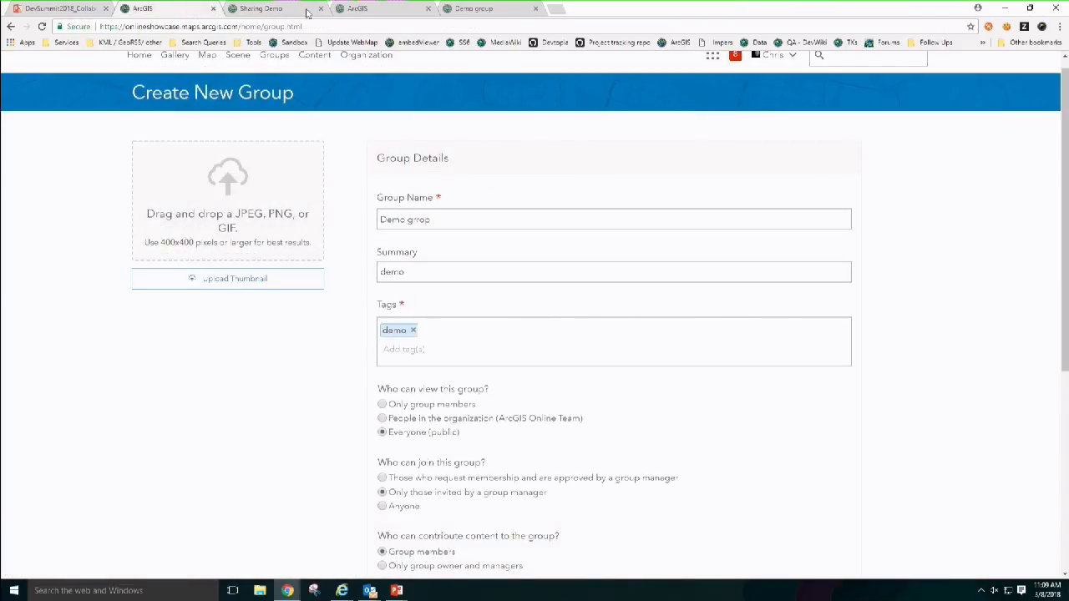
left_click(361, 10)
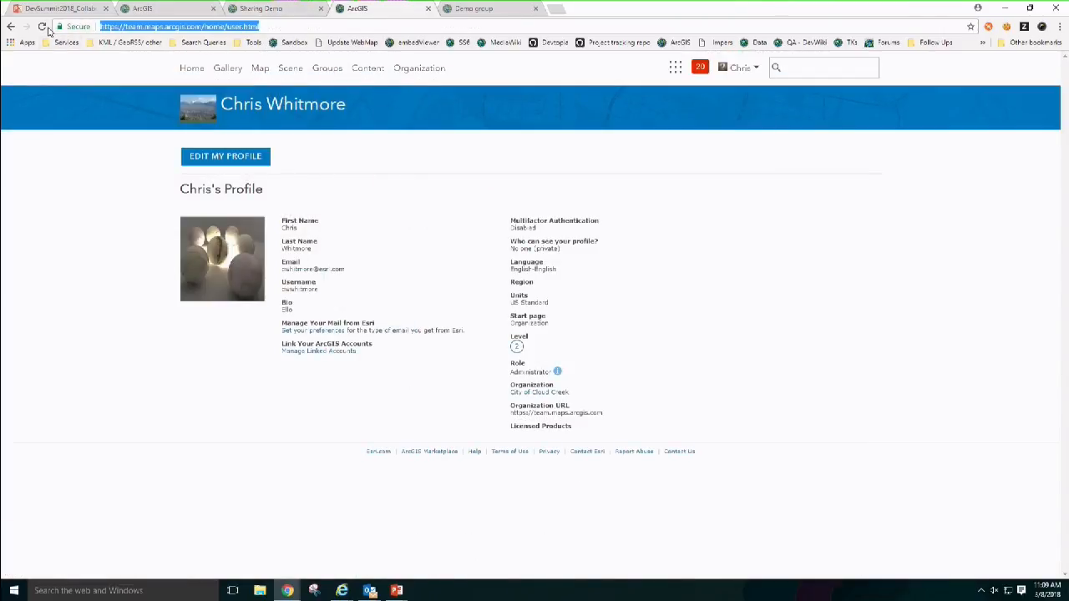
left_click(46, 28)
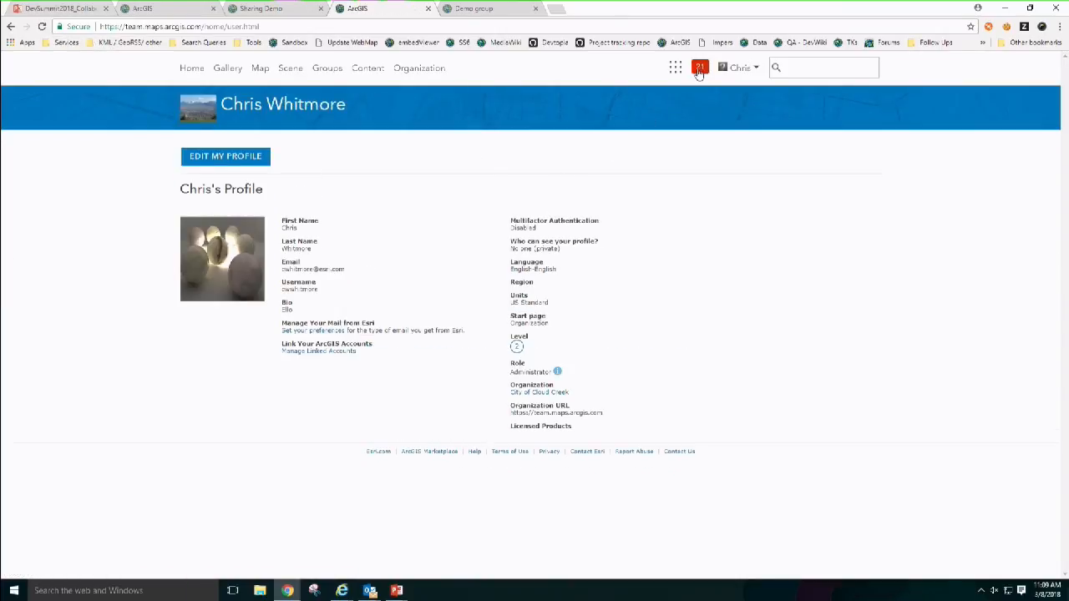
left_click(699, 70)
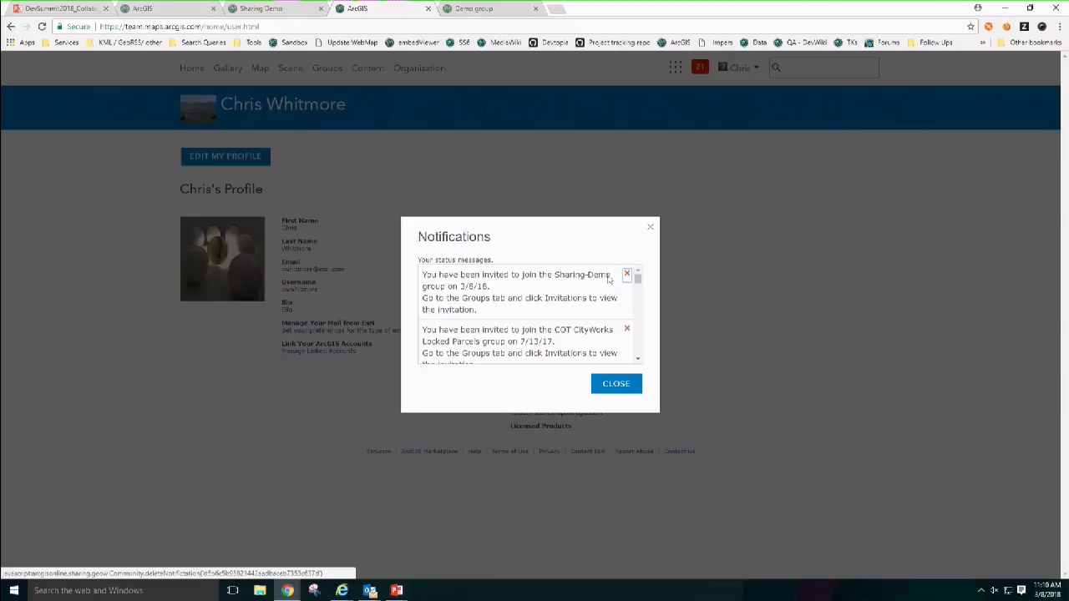
left_click(616, 384)
Step: Accept the Sharing Demo invitation from the second account's group invitations
left_click(336, 68)
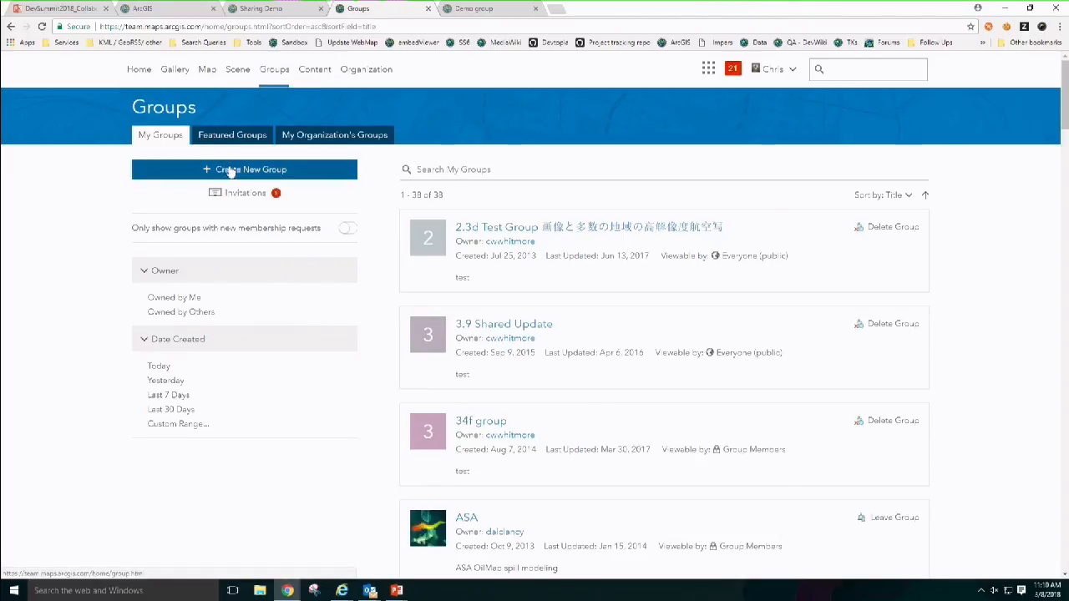
left_click(241, 192)
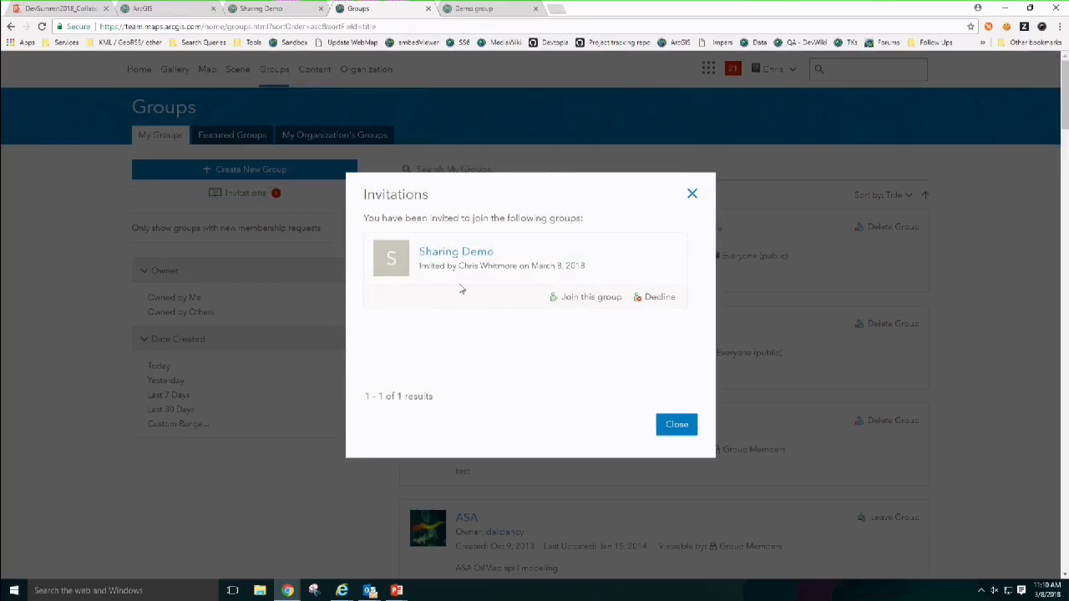
left_click(586, 297)
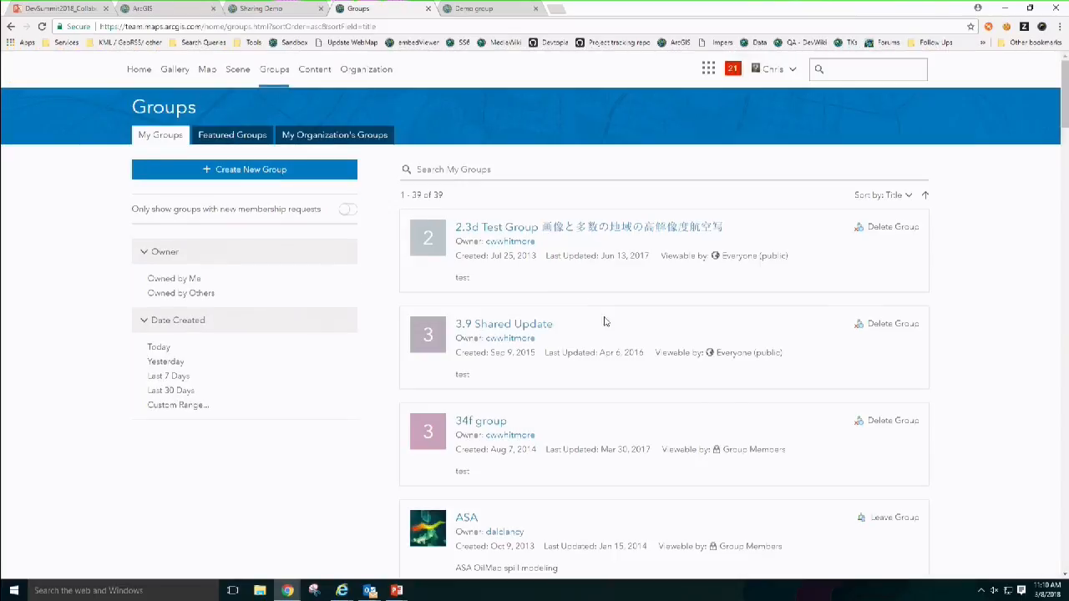
Step: Reload Sharing Demo members to confirm two members, then open My Content
left_click(257, 10)
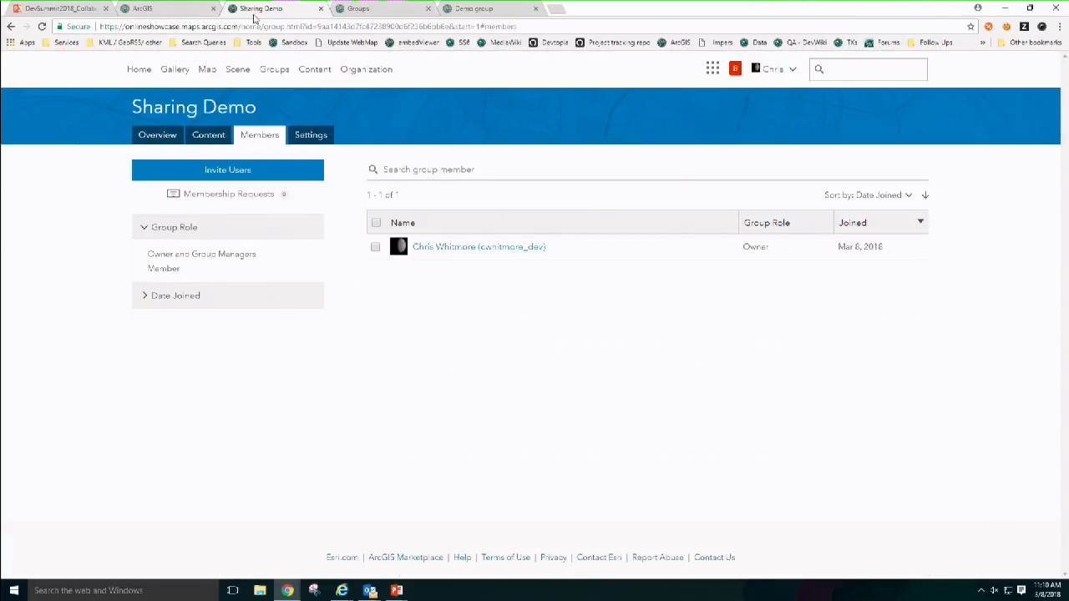
left_click(42, 27)
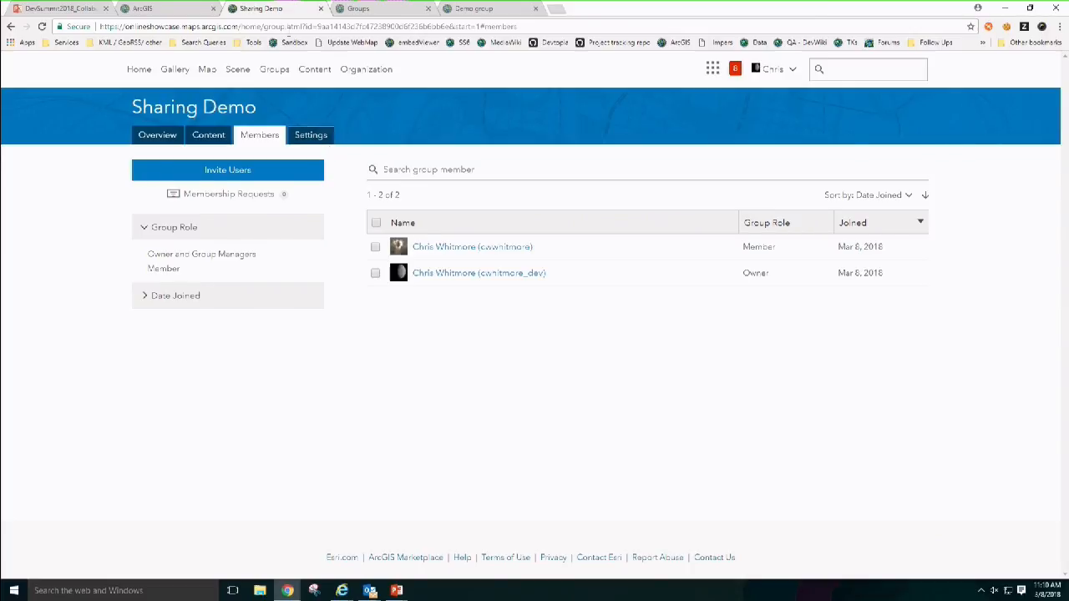
left_click(316, 71)
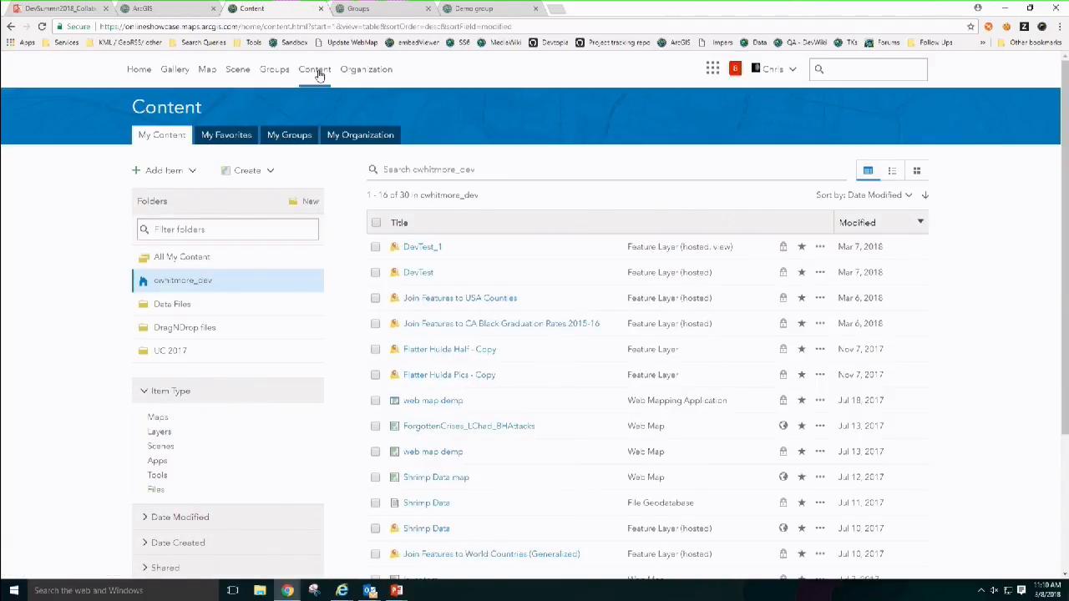
Step: Open DevTest's item page showing the Hydrants layer and Hydrant Maintenance Inspection table
left_click(427, 274)
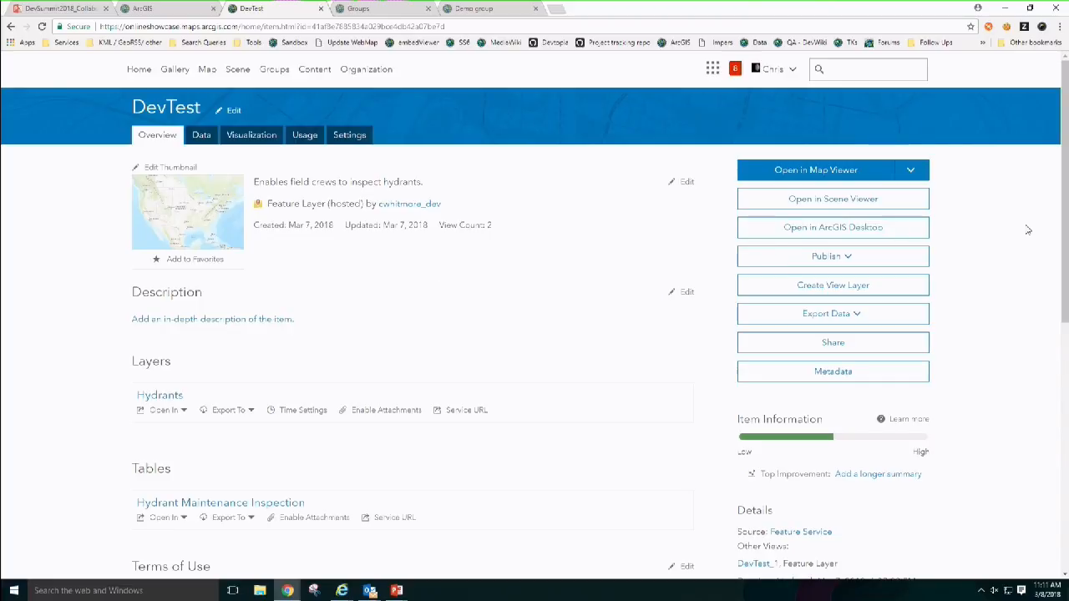
left_click_drag(1065, 194, 1066, 206)
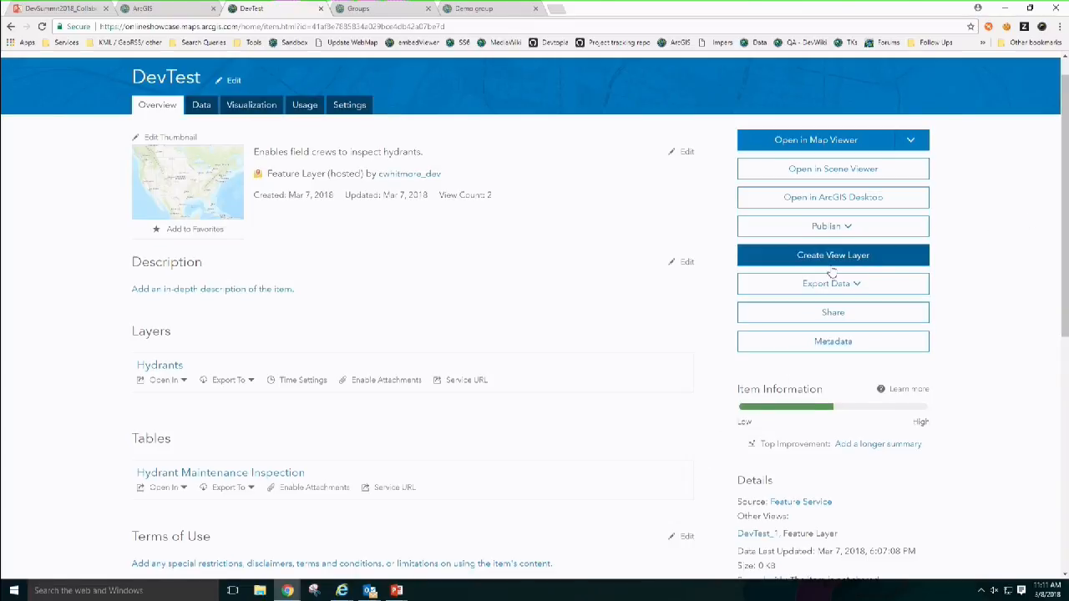
Step: Open DevTest_1 view settings, then show the 'Sharing within your organization' slide
left_click(748, 534)
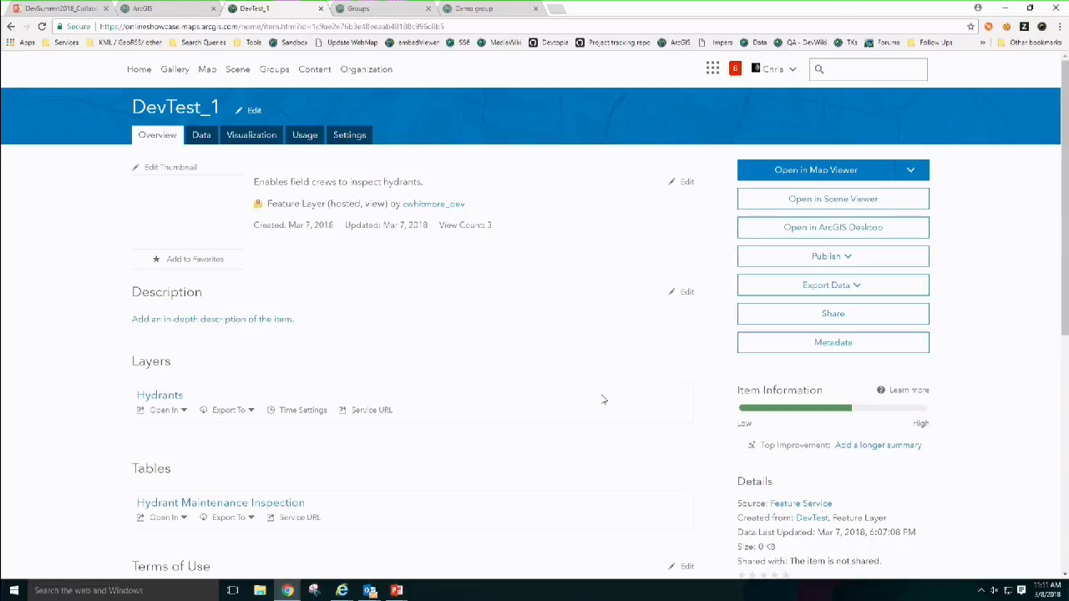
left_click(352, 141)
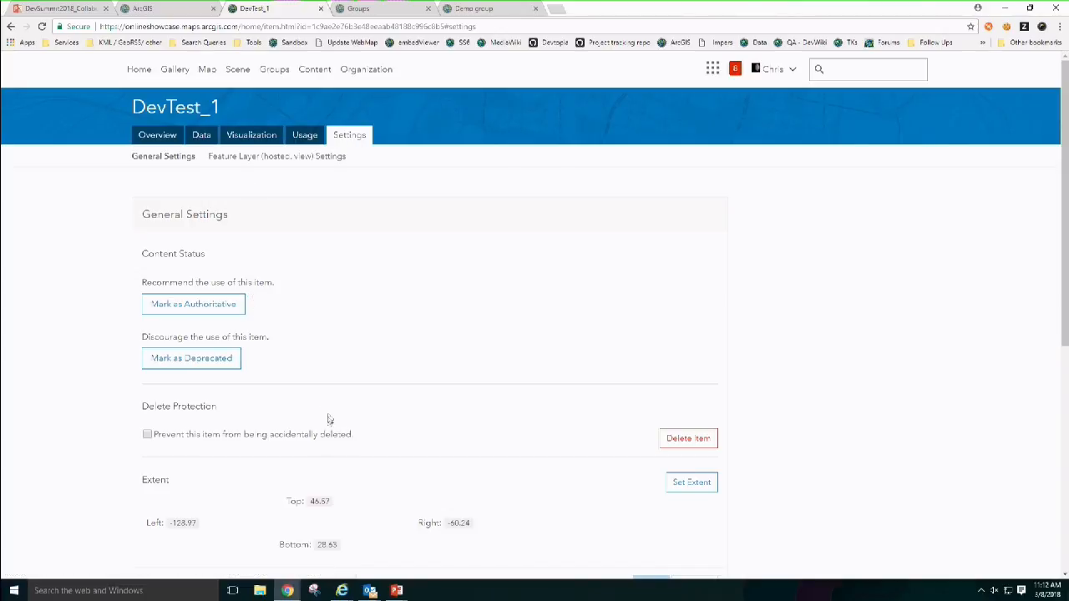
mouse_move(396, 591)
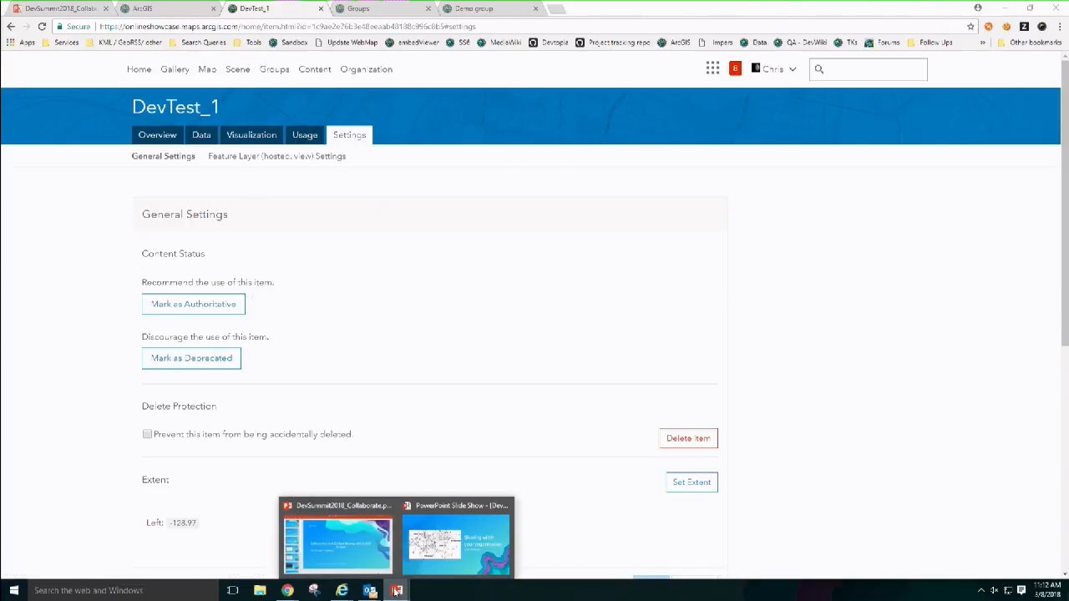
left_click(456, 544)
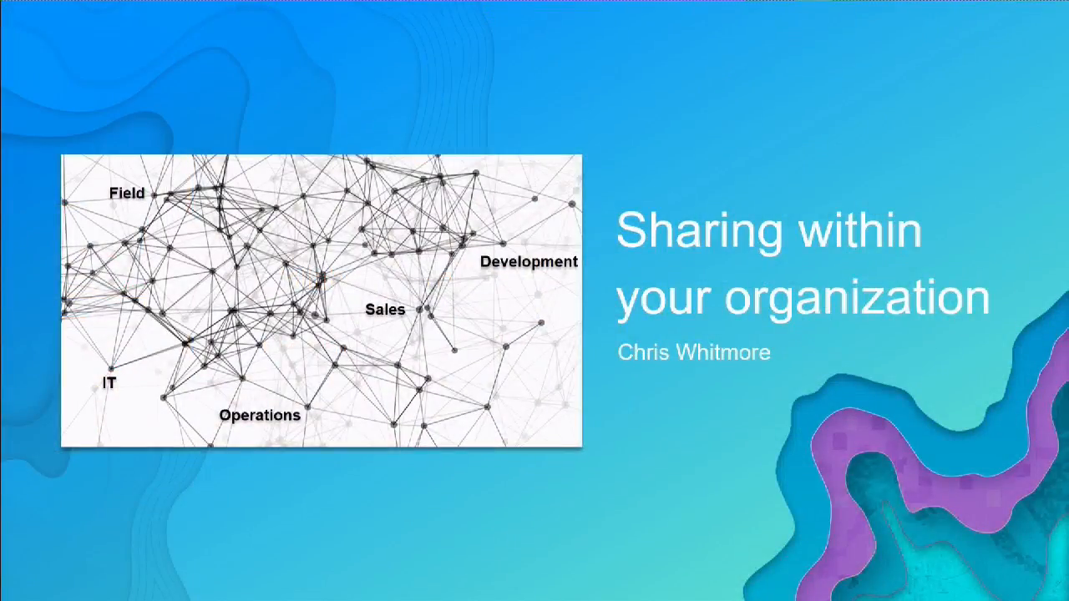
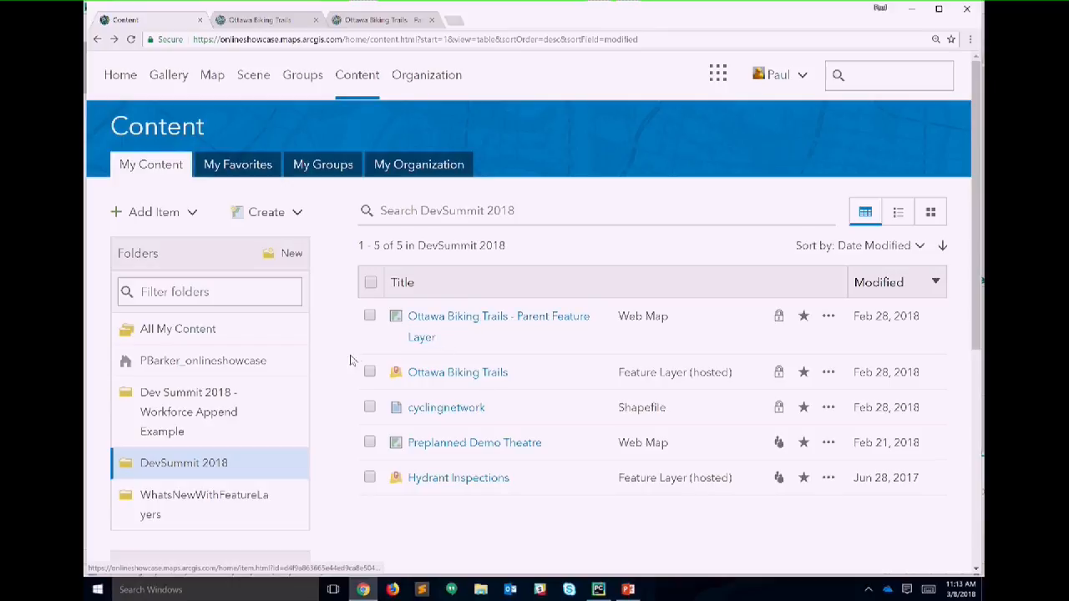
Step: Check Ottawa Biking Trails' sharing settings, close them unchanged, and go to its item page
left_click(369, 373)
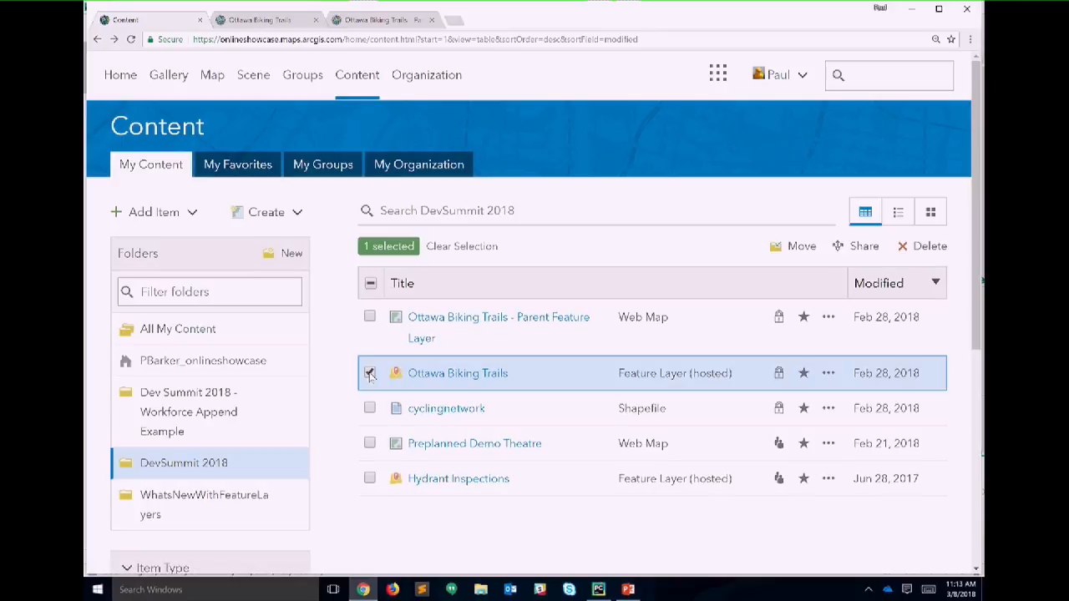
left_click(864, 246)
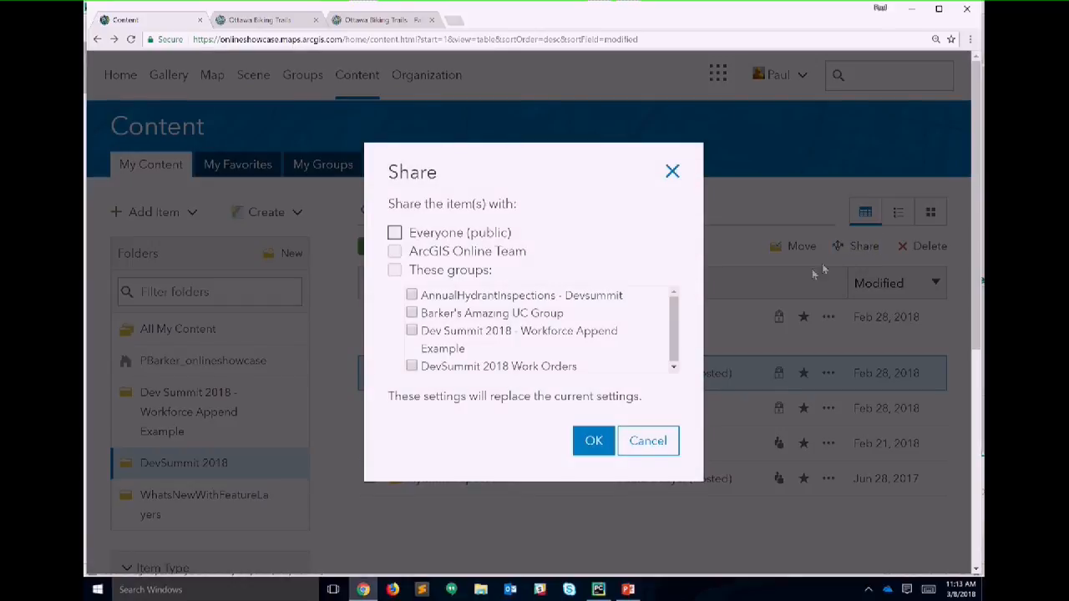
left_click(672, 172)
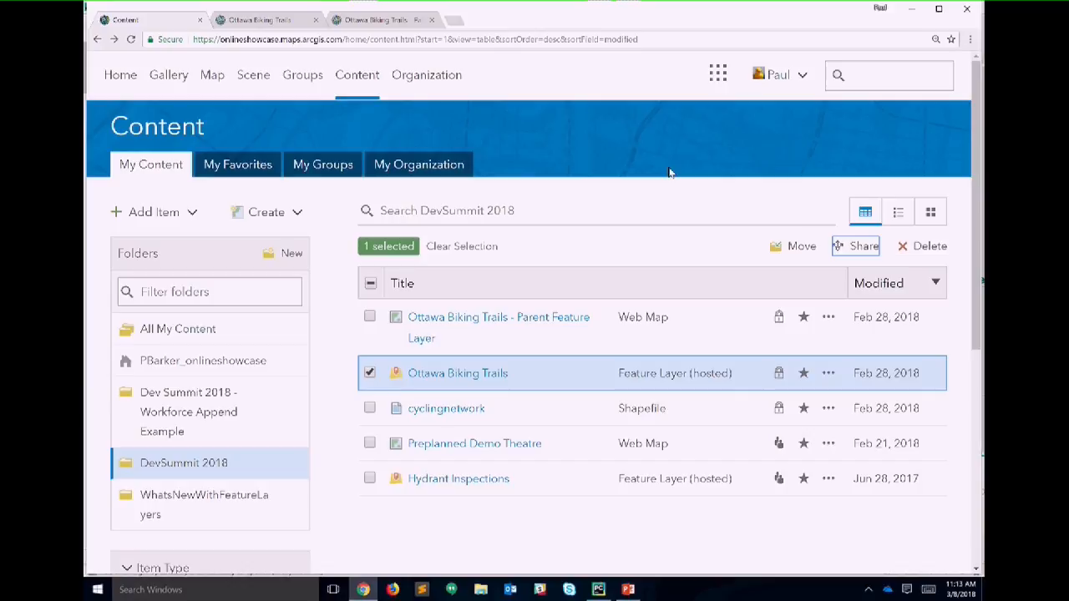
left_click(284, 23)
Step: From the Overview page, create the view layer 'Ottawa Biking Trails_DemoTheatre' by appending DemoTheatre to the title
scroll(365, 184, "up", 6)
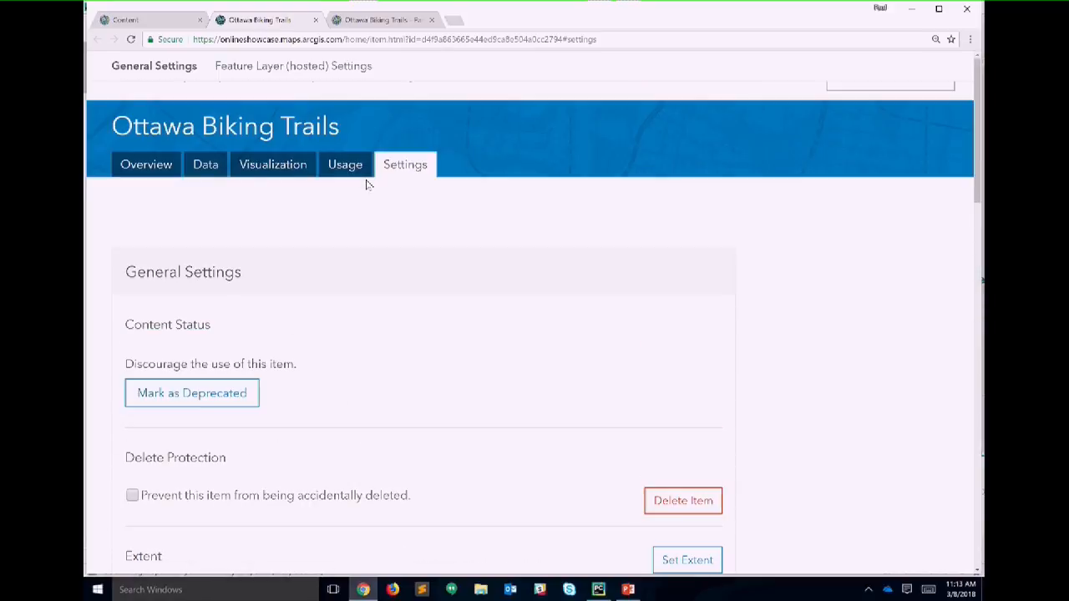
left_click(138, 158)
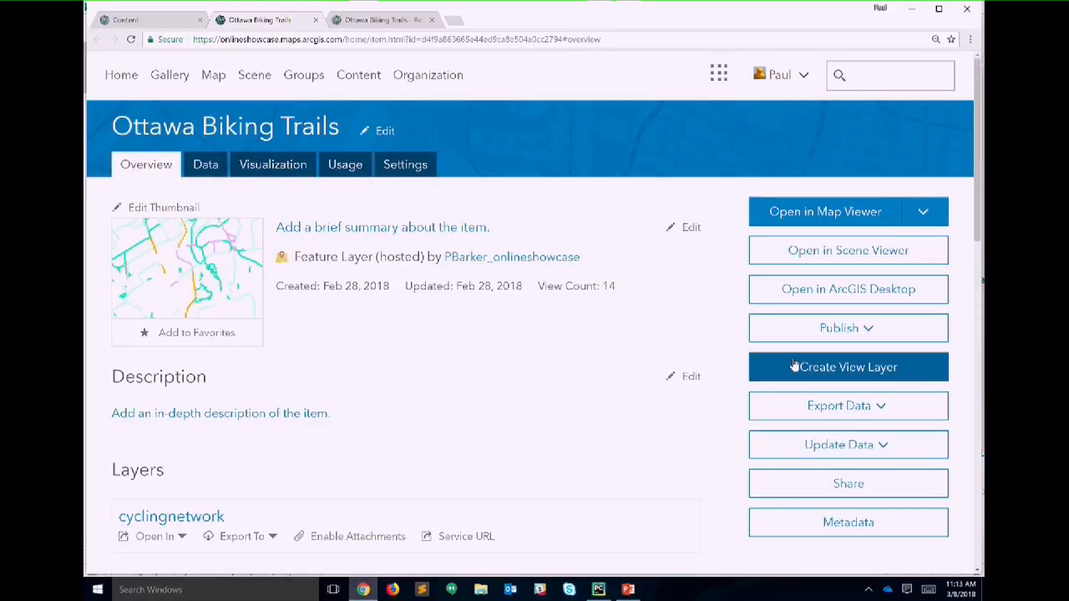
left_click(756, 365)
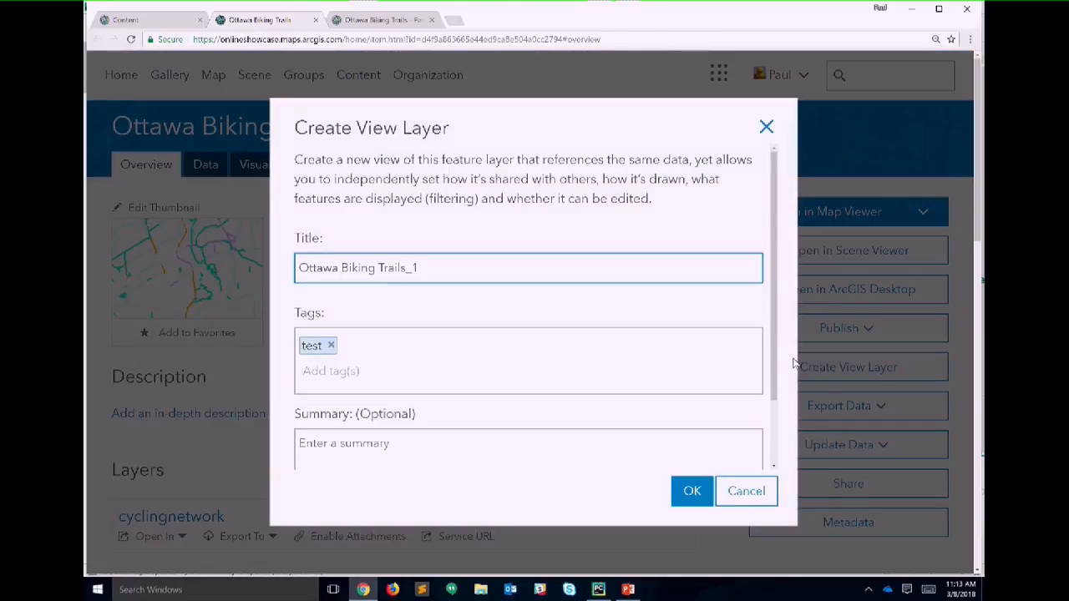
type("DemoTheatre")
left_click(692, 495)
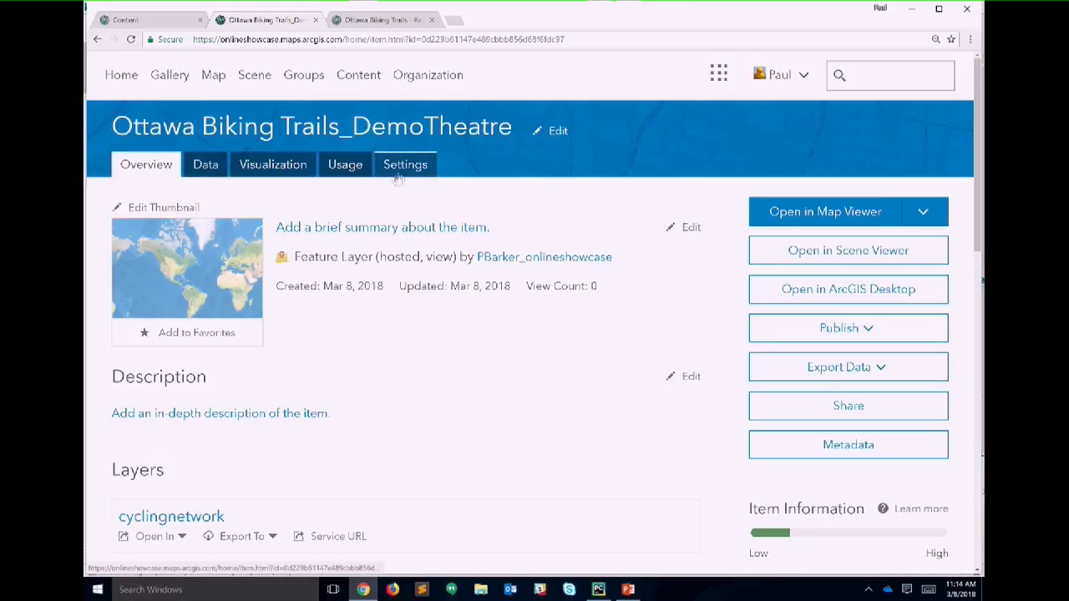
Step: Enable editing on the DemoTheatre view, allowing only Add features and letting editors see no features
left_click(401, 167)
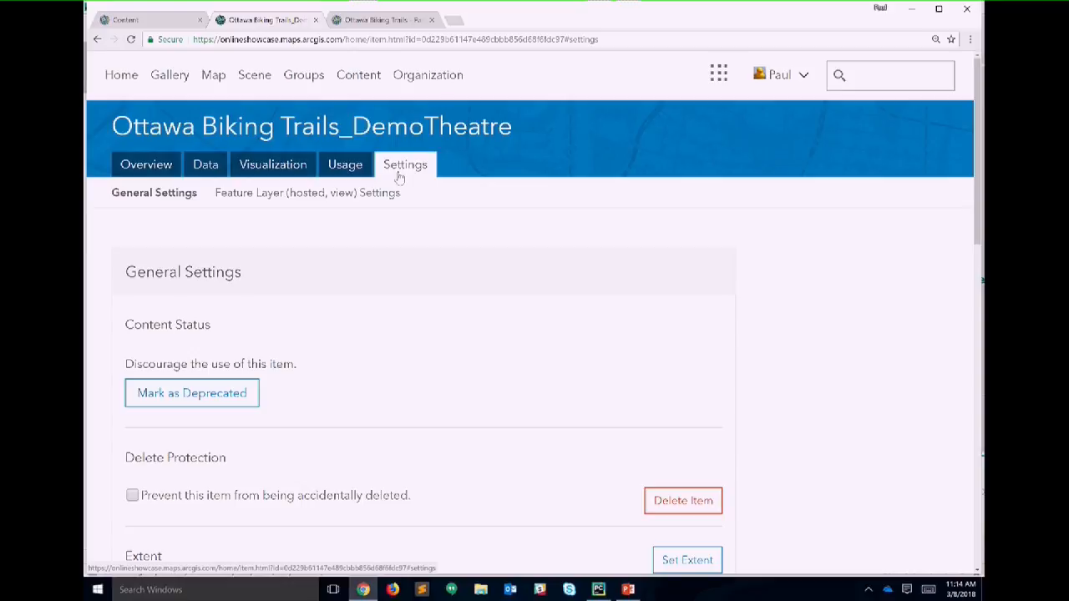
scroll(451, 347, "down", 10)
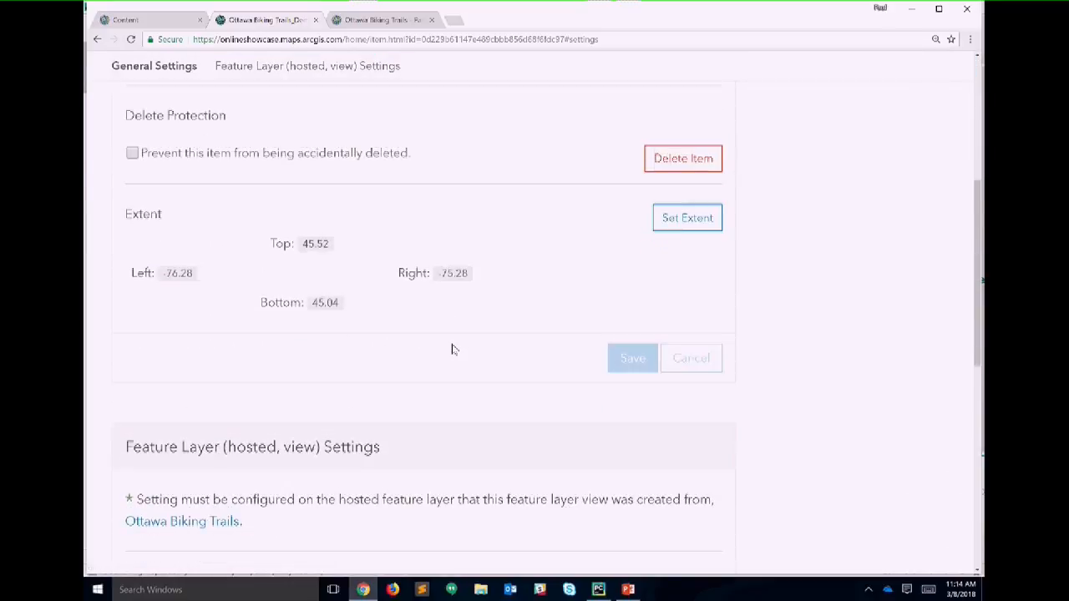
scroll(451, 349, "up", 3)
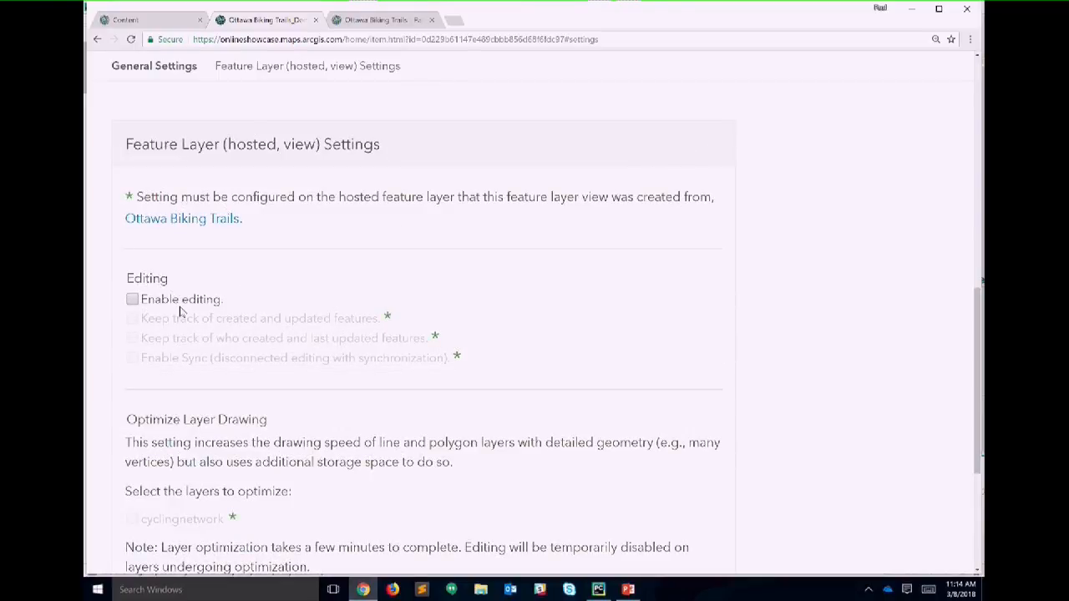
left_click(178, 301)
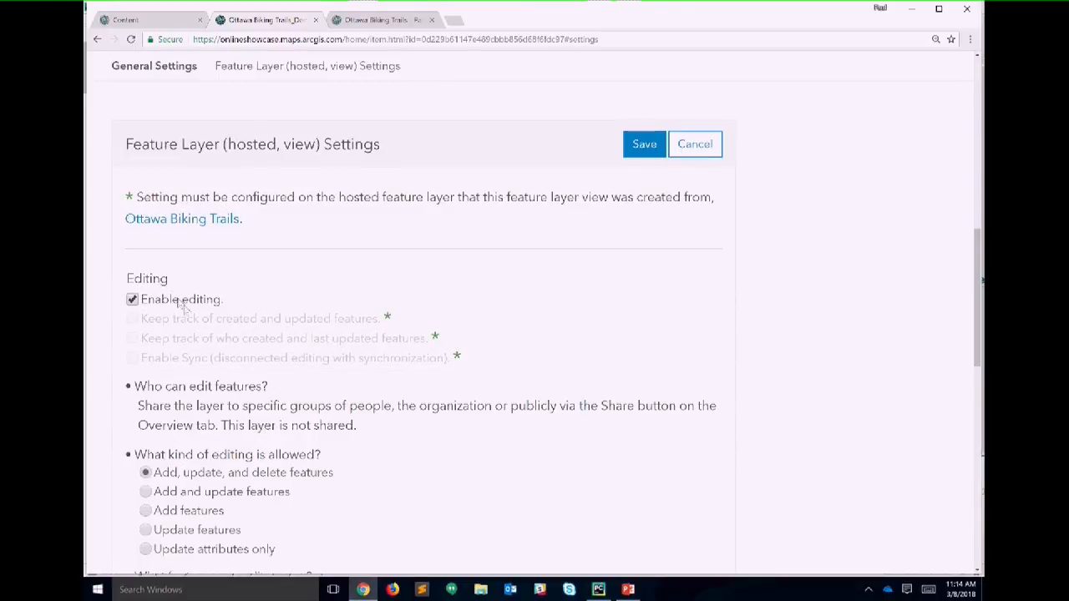
left_click(146, 510)
scroll(328, 505, "down", 5)
scroll(327, 502, "up", 1)
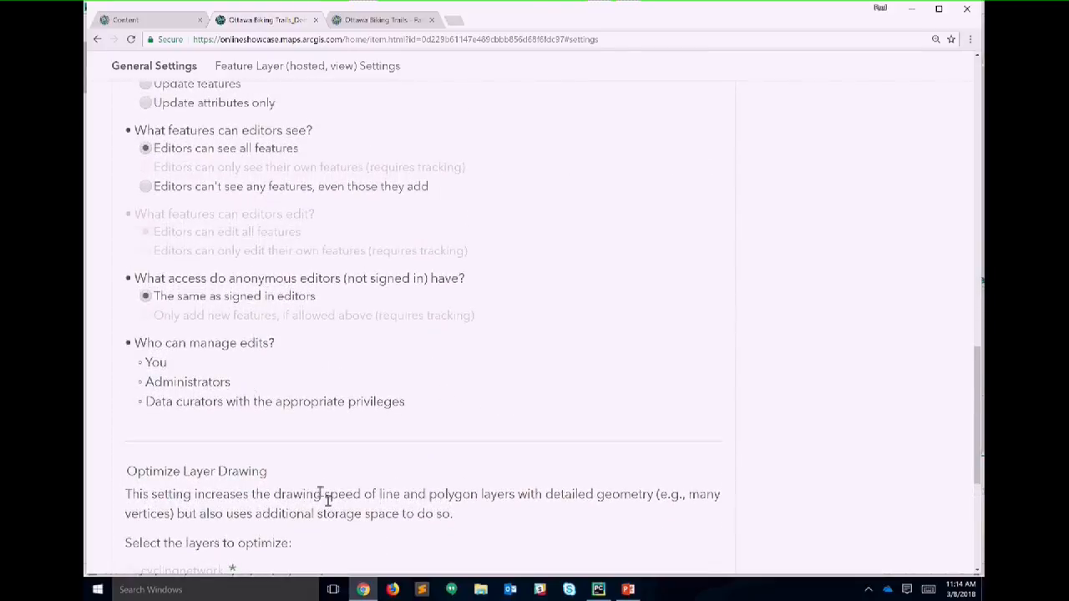
left_click(147, 187)
scroll(444, 214, "up", 8)
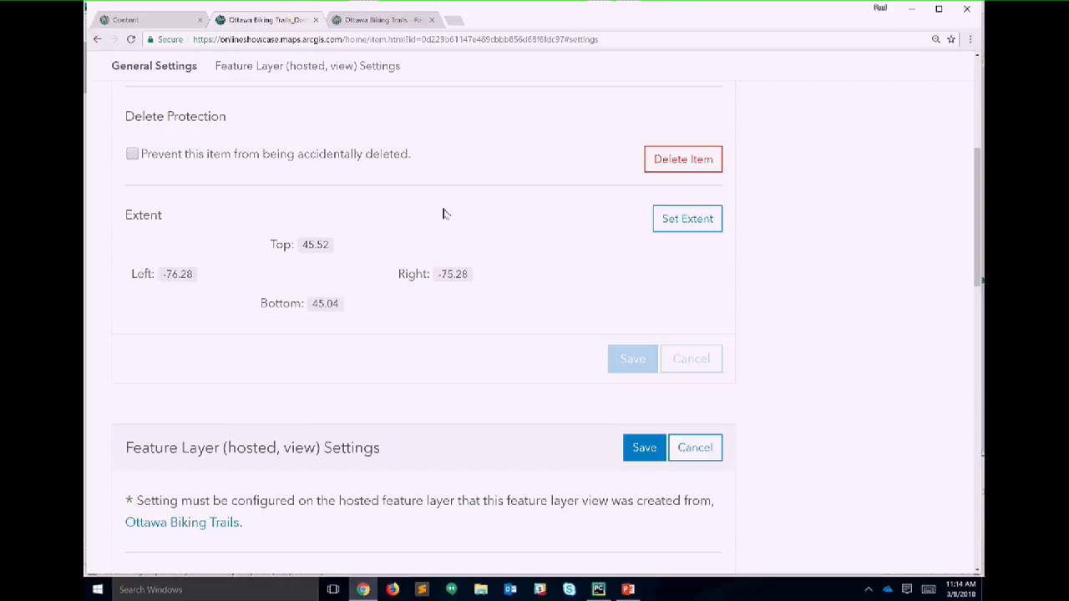
scroll(473, 184, "up", 5)
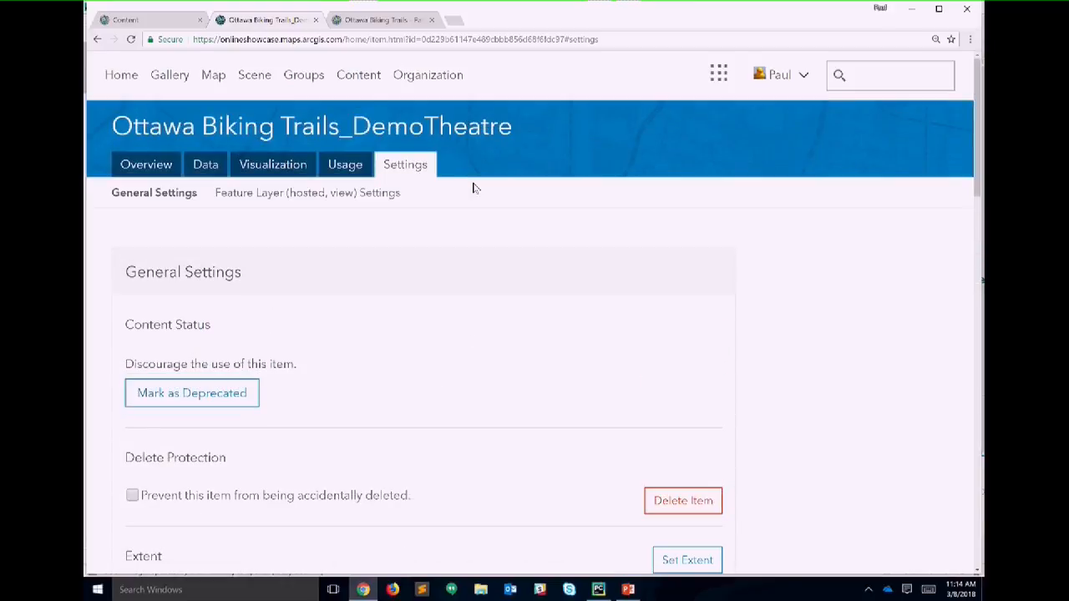
Step: Open the DemoTheatre view layer in Map Viewer from its Overview page
left_click(156, 167)
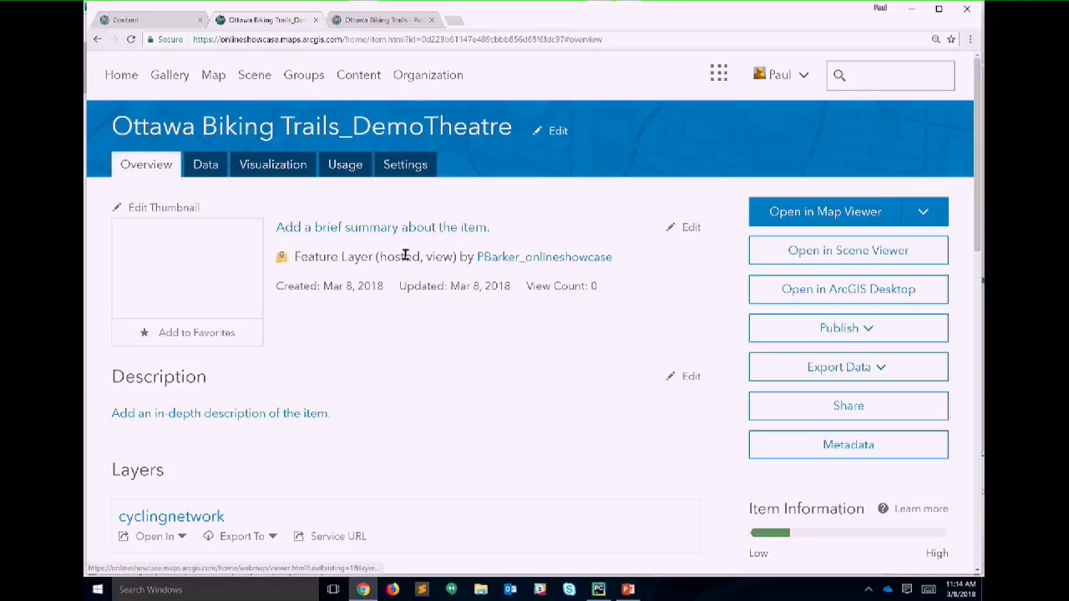
mouse_move(217, 272)
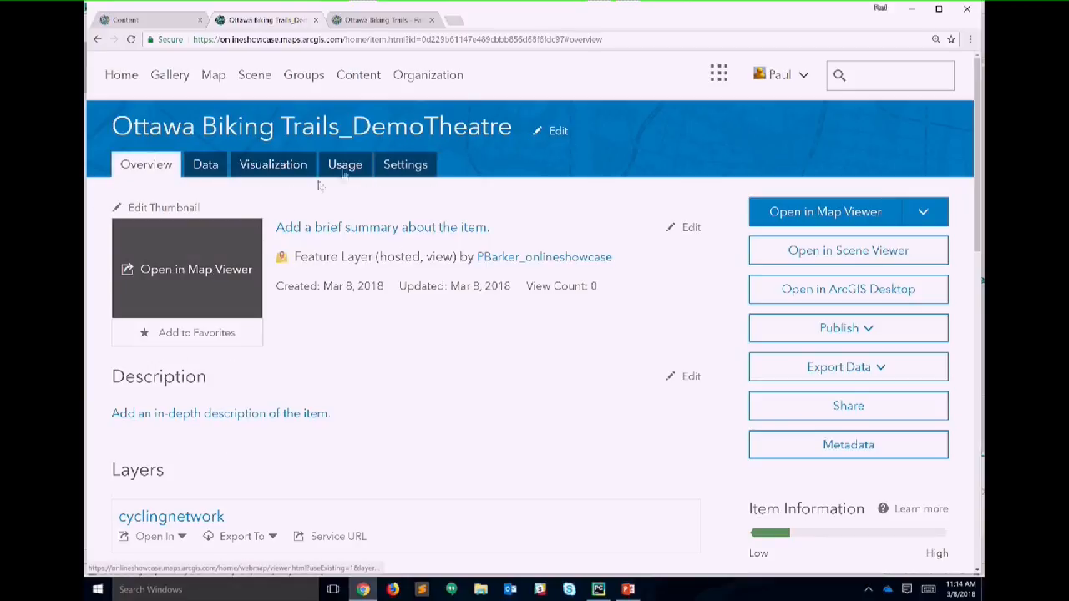
left_click(391, 167)
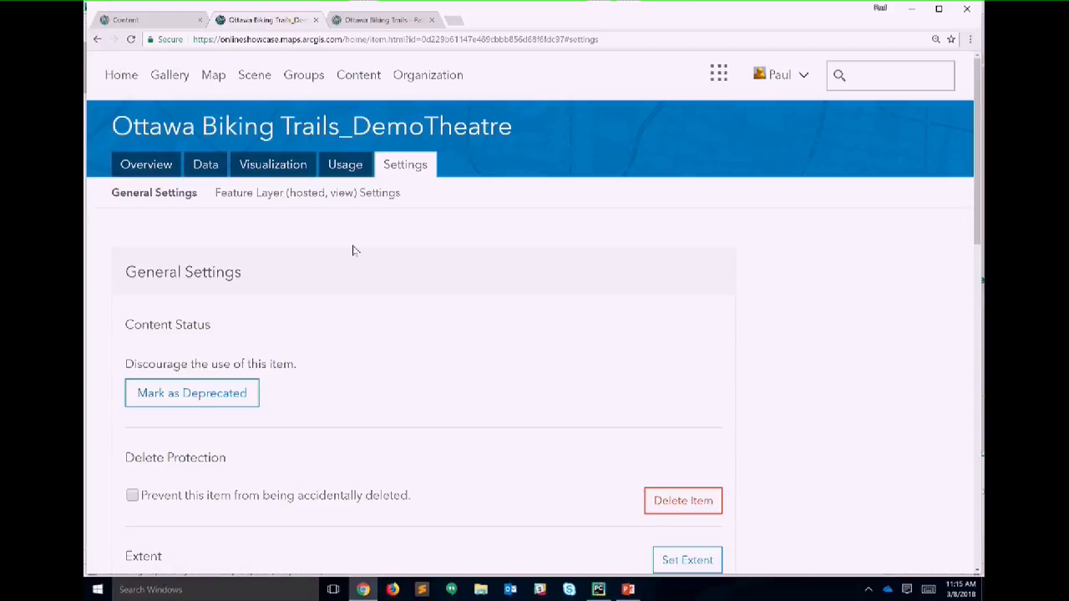
scroll(353, 250, "down", 10)
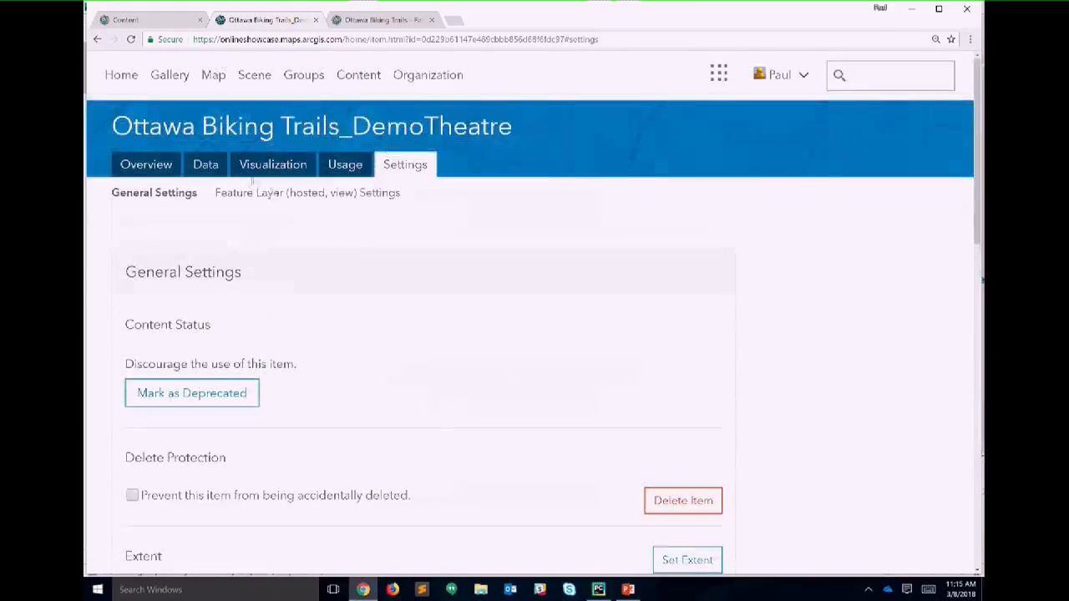
left_click(157, 171)
left_click(169, 289)
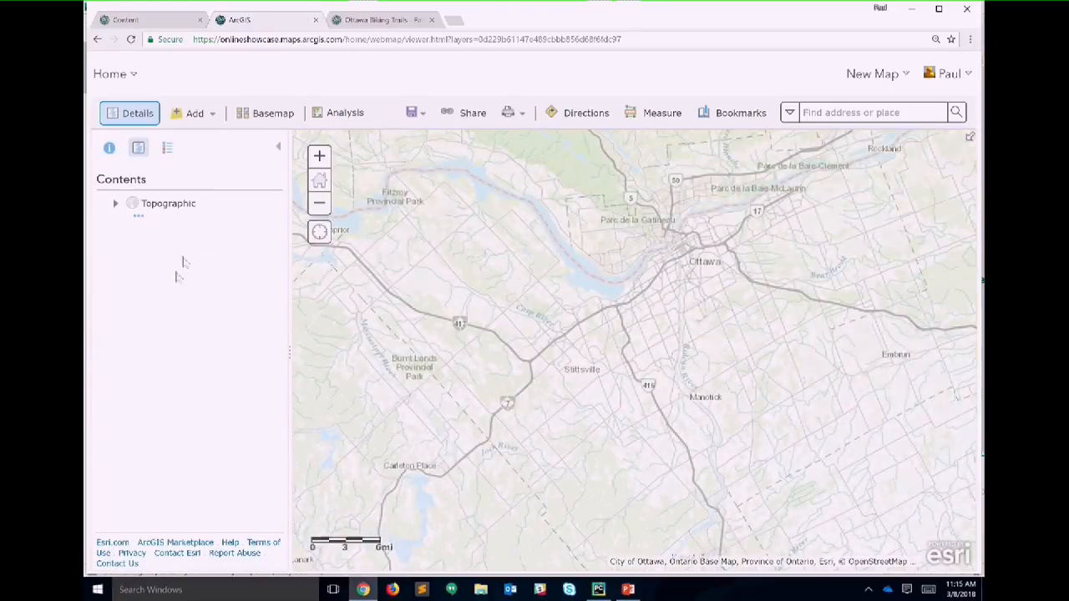
Step: Switch the basemap to Dark Gray Canvas and zoom into the dense trail cluster
left_click(258, 113)
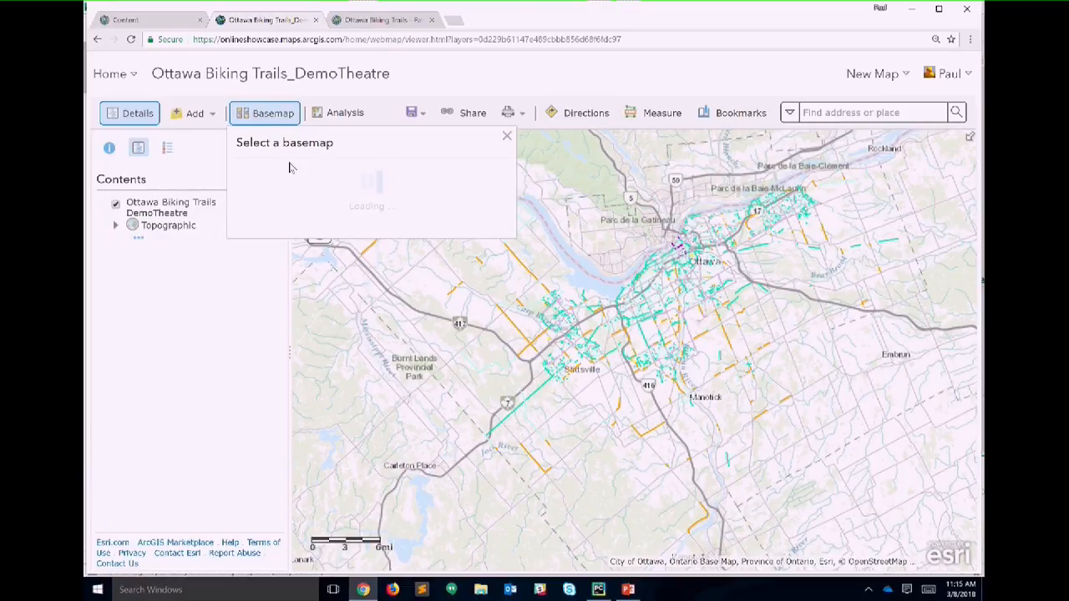
left_click(355, 284)
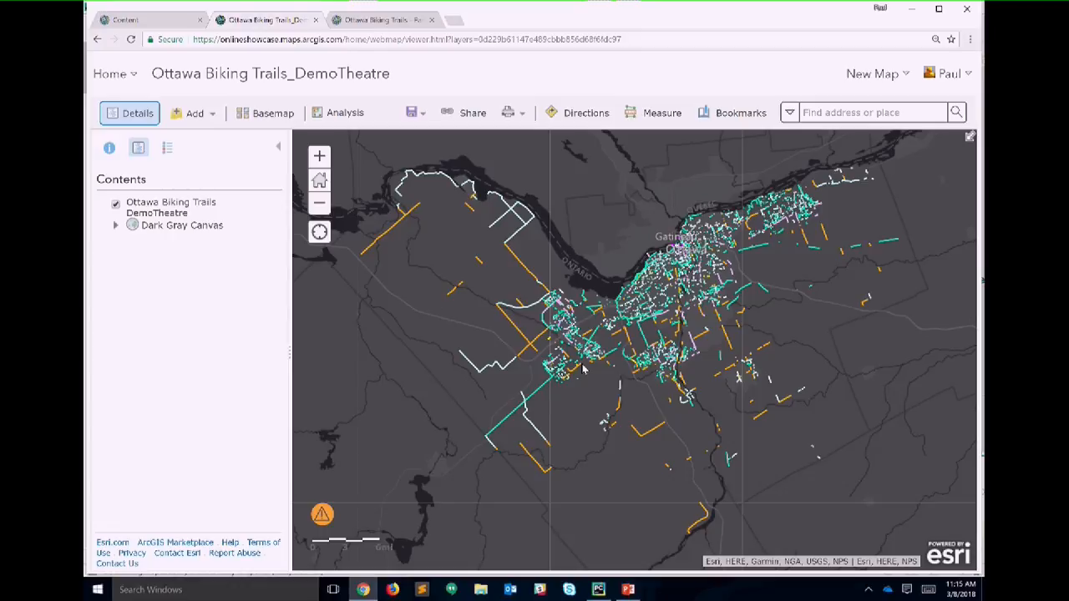
scroll(596, 362, "up", 1)
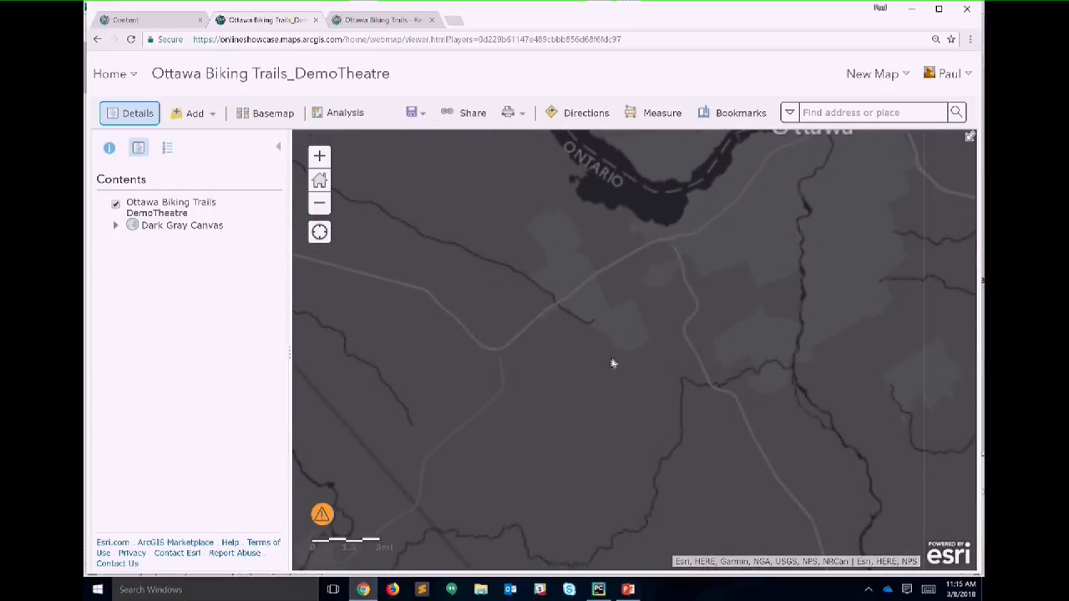
scroll(630, 357, "up", 1)
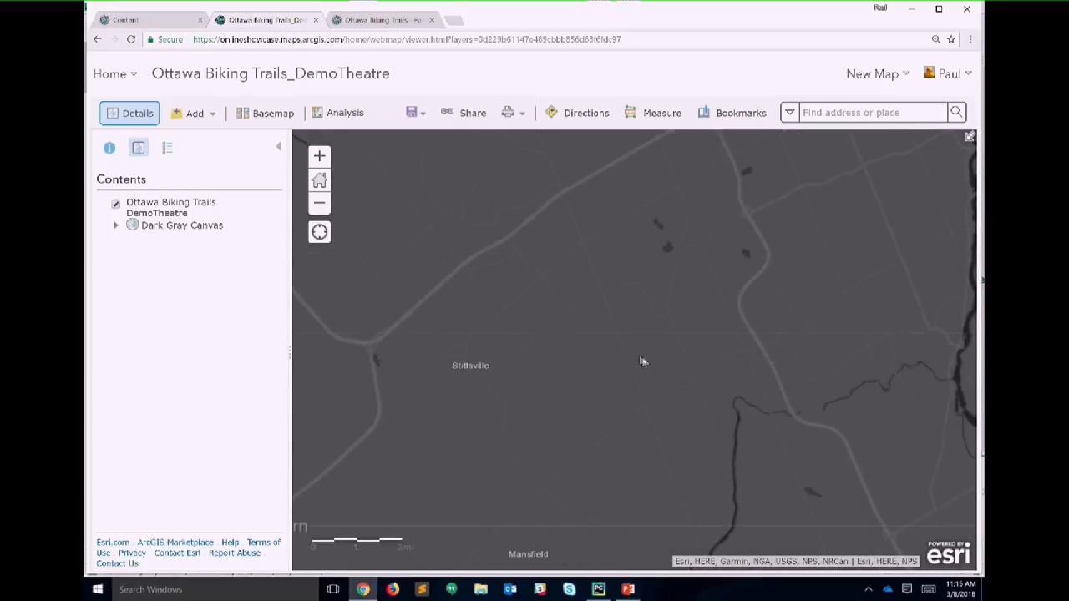
scroll(652, 351, "up", 1)
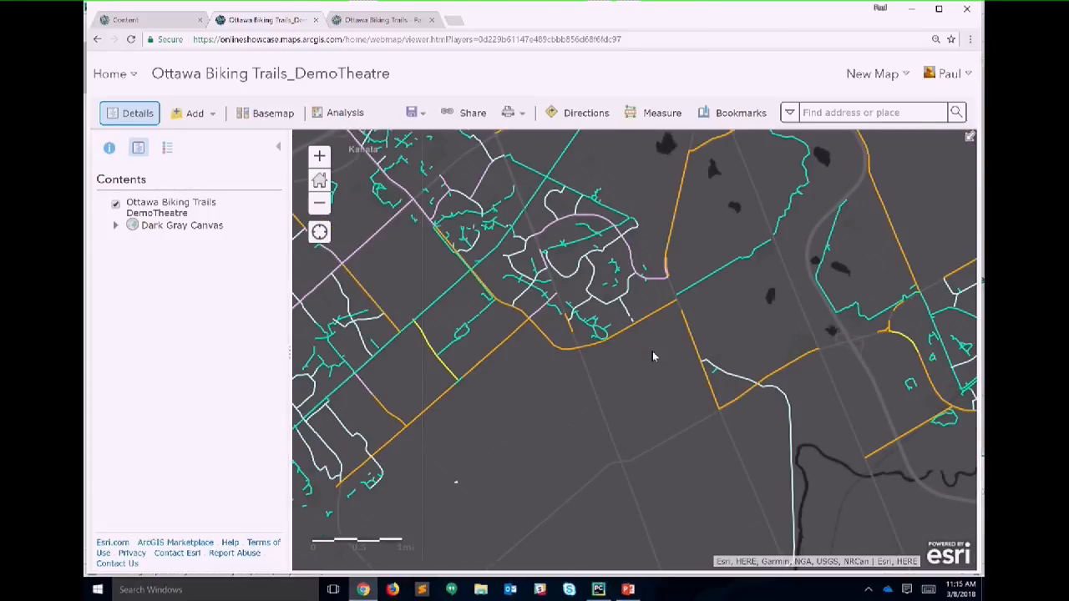
left_click_drag(633, 340, 648, 382)
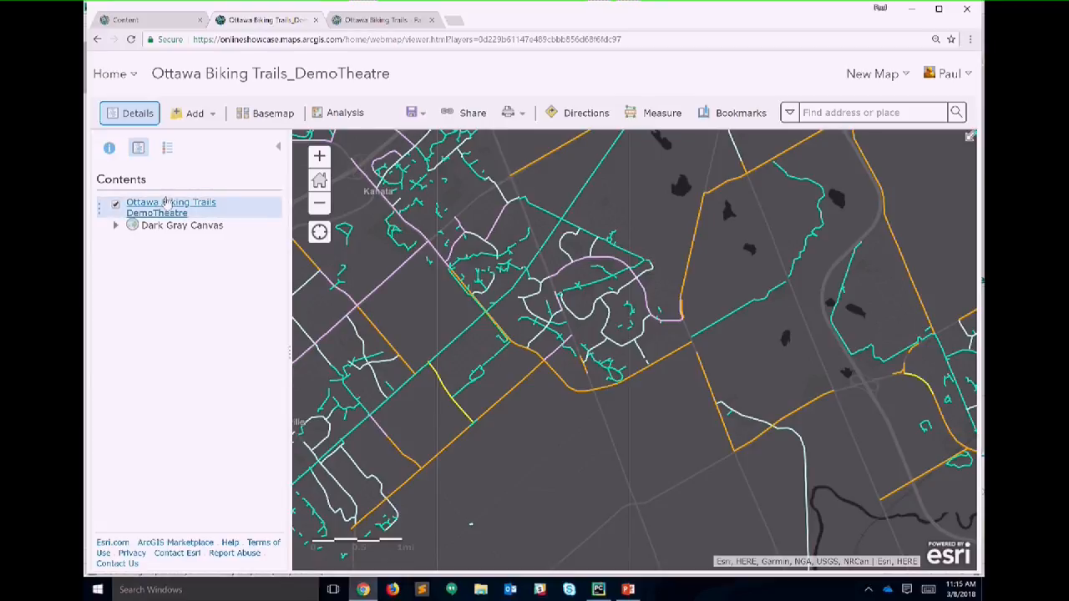
Step: Choose Set View Definition > Define an Area of Interest for the DemoTheatre layer
mouse_move(167, 202)
left_click(225, 226)
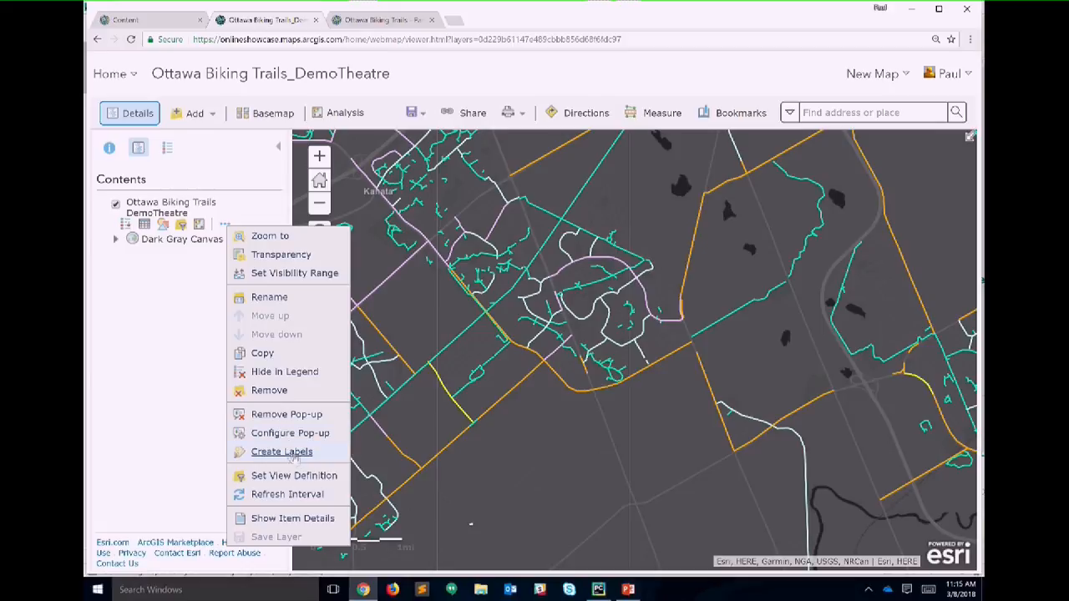
mouse_move(308, 475)
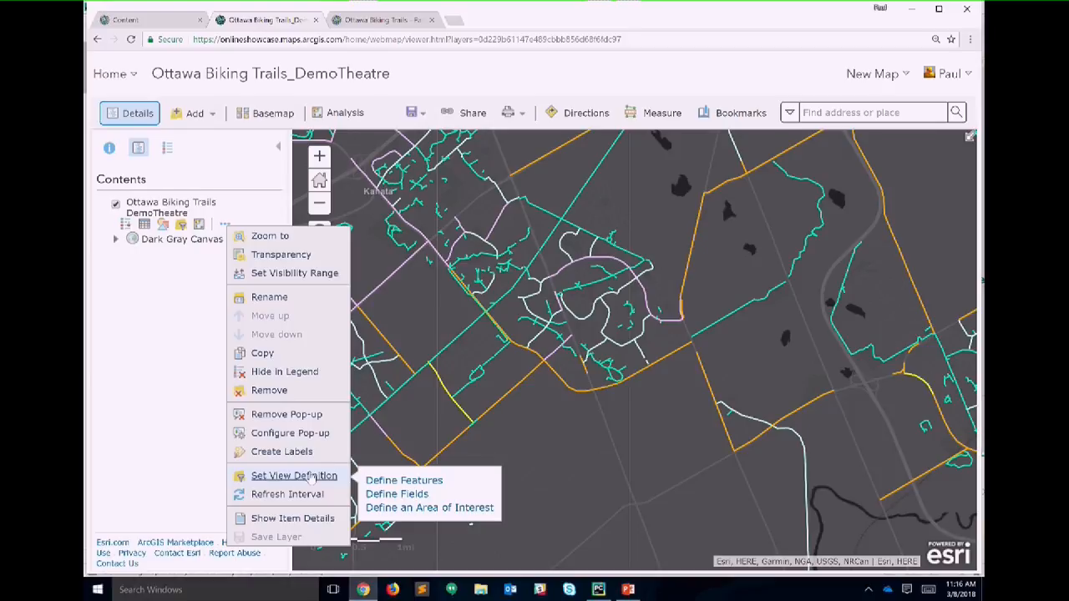
left_click(388, 508)
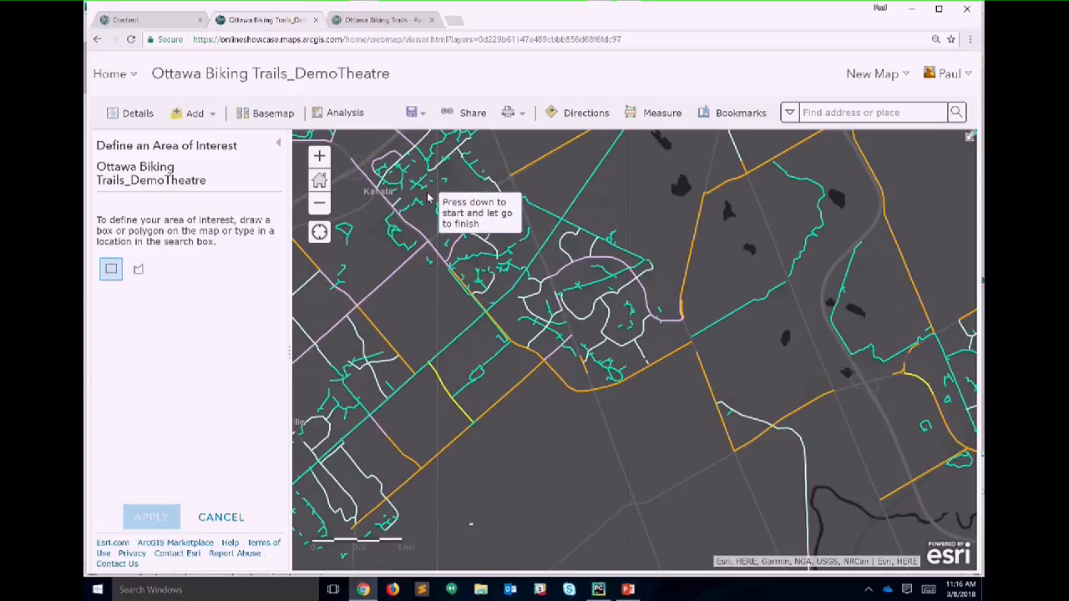
Step: Draw a polygon area of interest around the central trails and apply it to the view layer
mouse_move(427, 191)
left_mouse_down()
mouse_move(634, 331)
mouse_move(697, 406)
left_mouse_up()
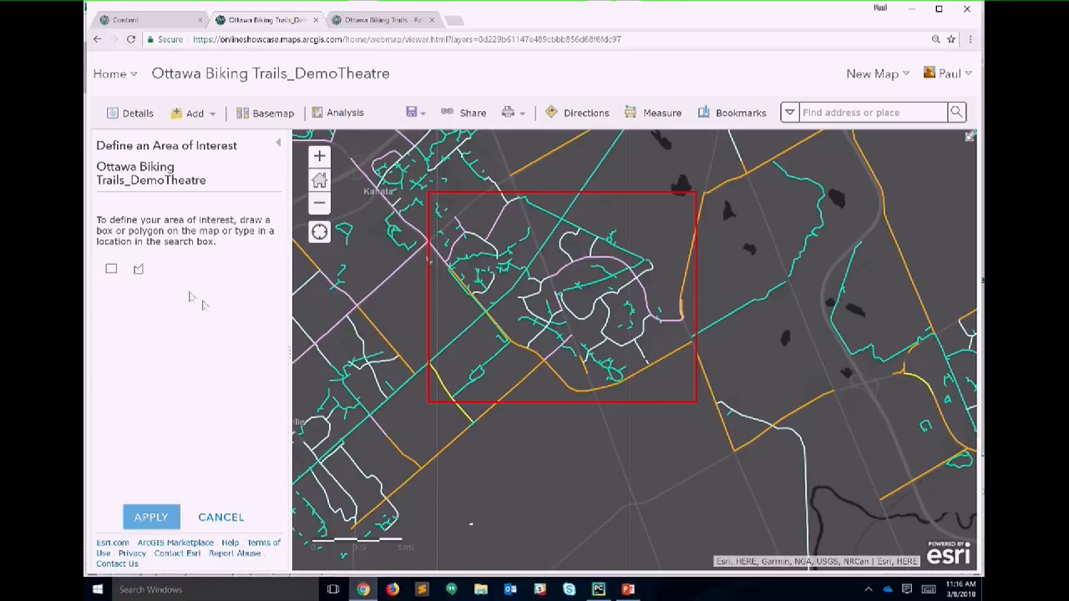
left_click(139, 270)
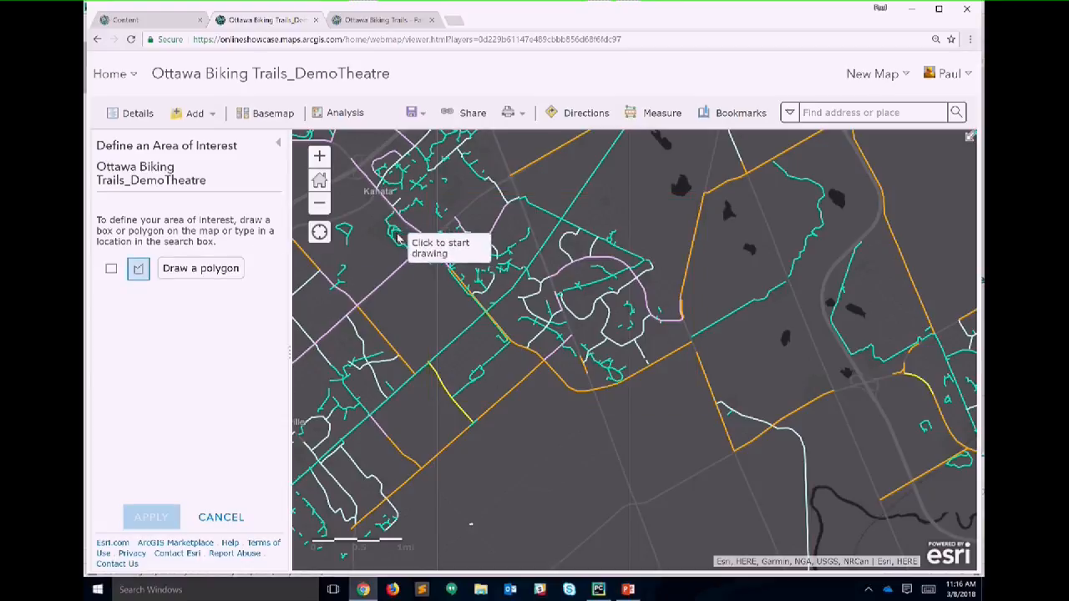
left_click(421, 249)
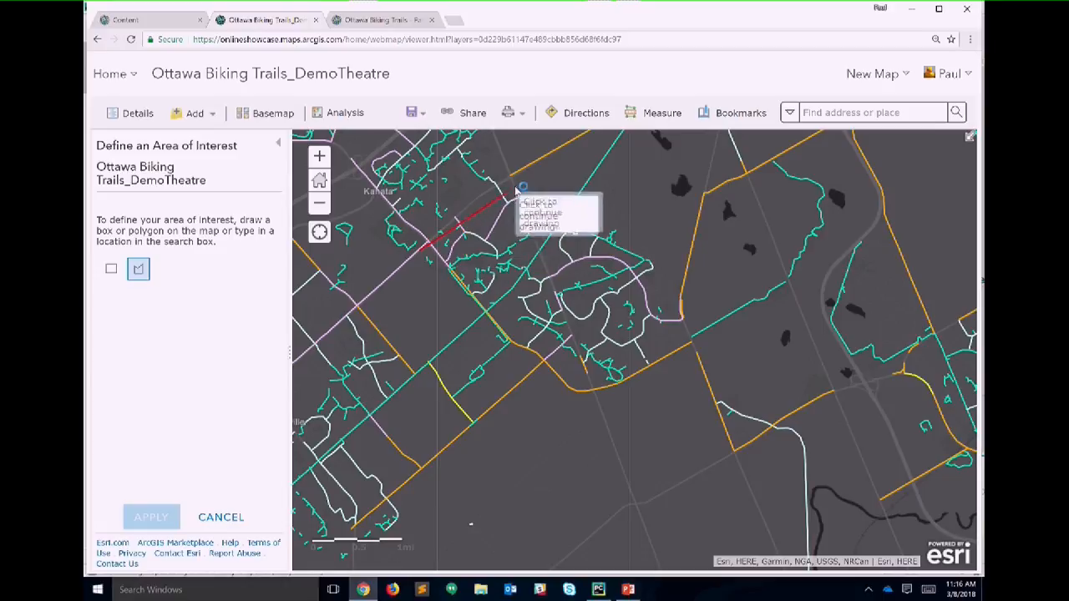
left_click(517, 182)
left_click(658, 259)
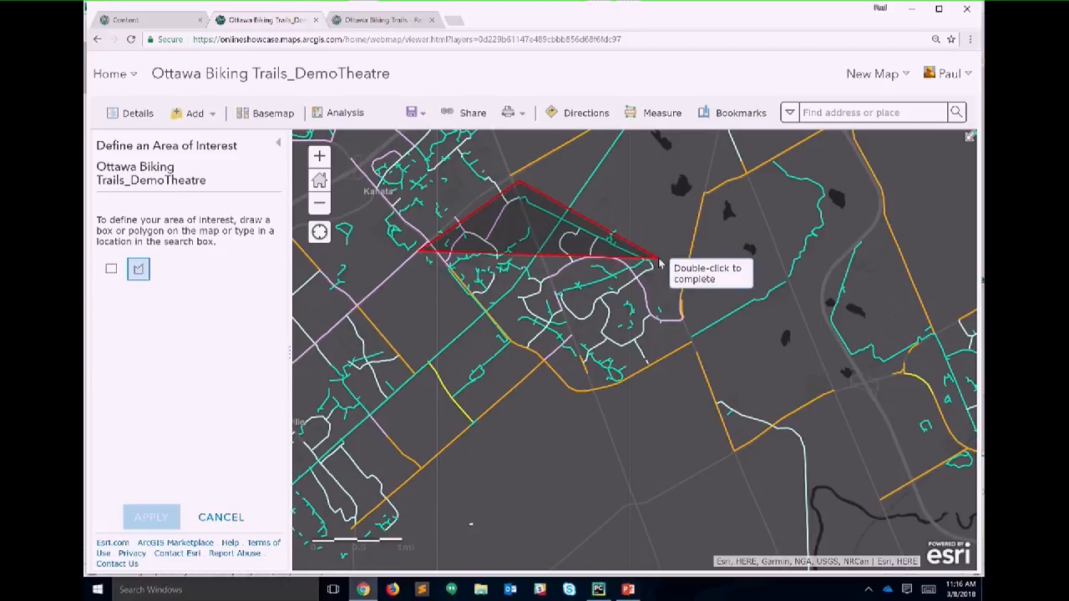
left_click(688, 347)
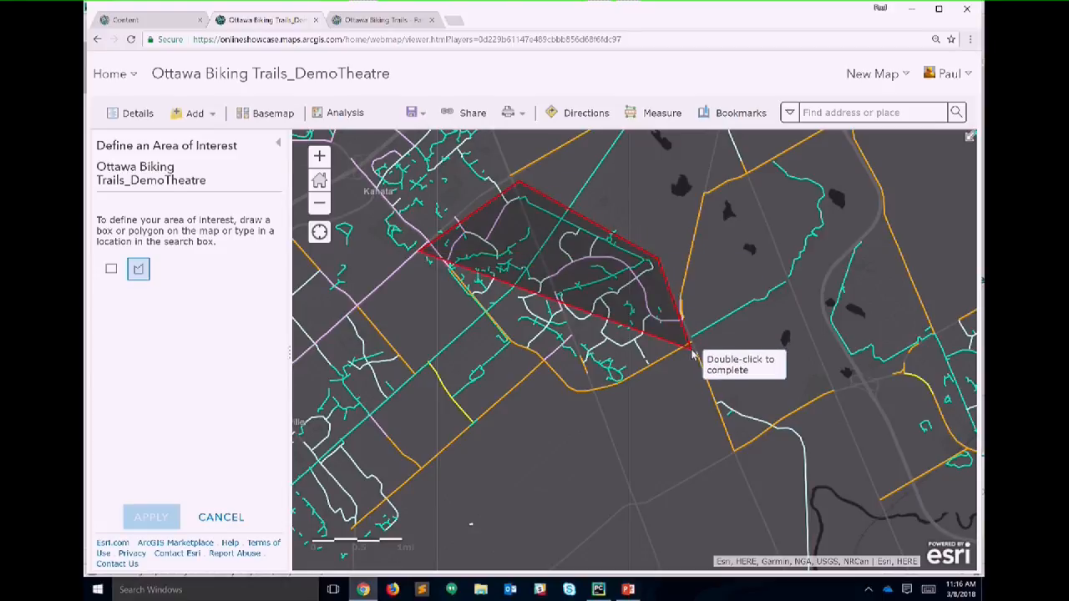
left_click(582, 404)
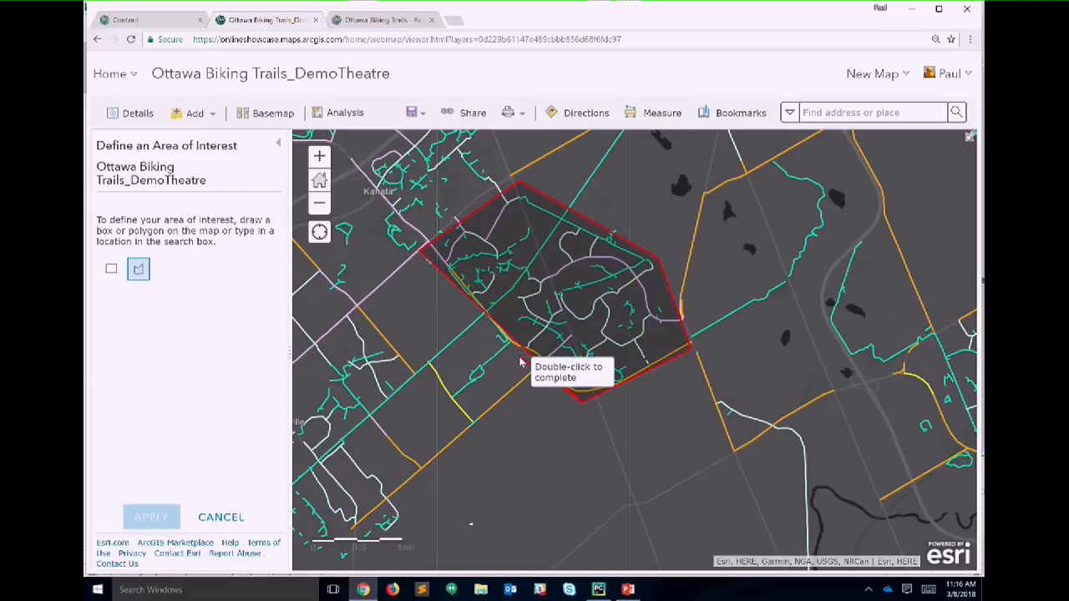
double_click(469, 310)
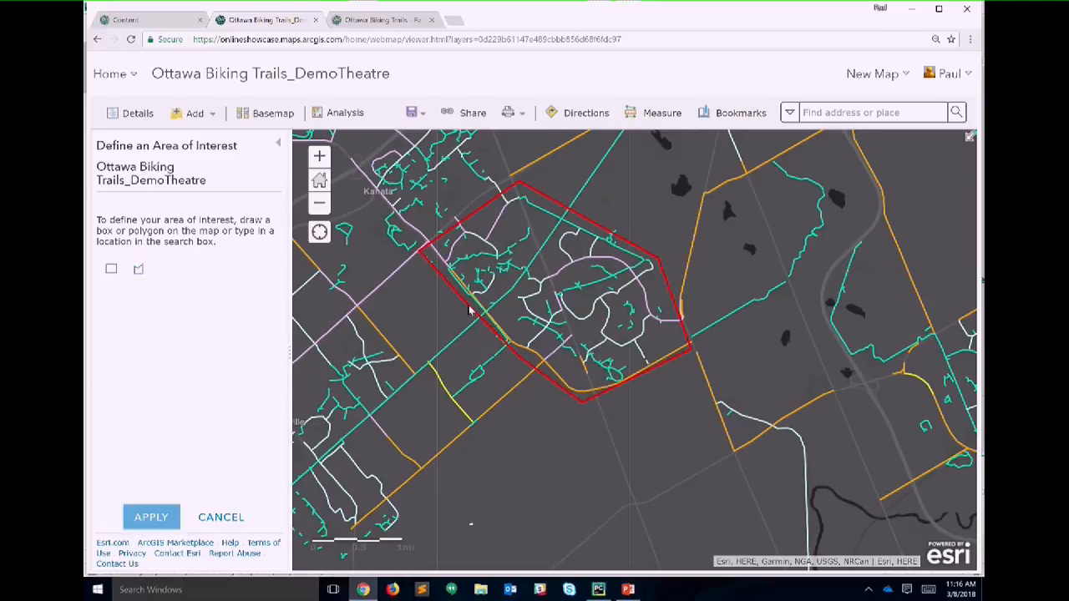
left_click(141, 516)
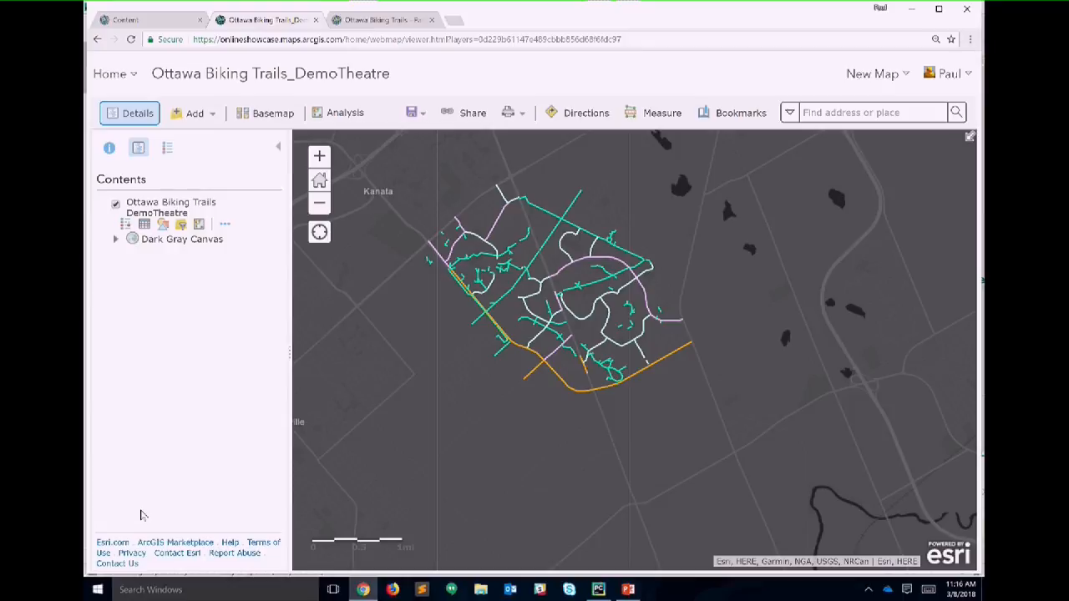
left_click(225, 228)
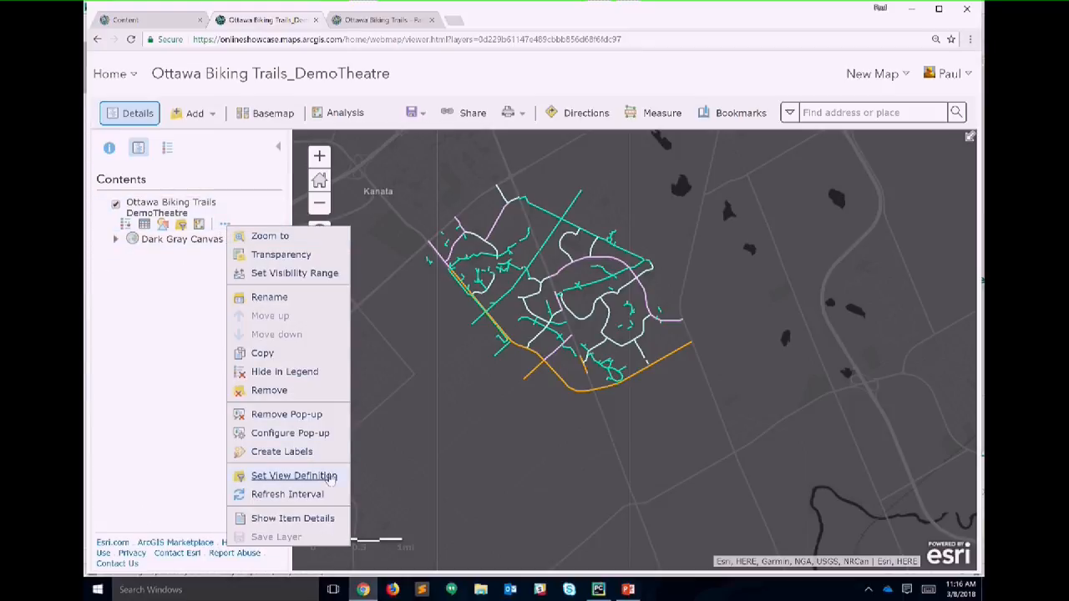
mouse_move(330, 477)
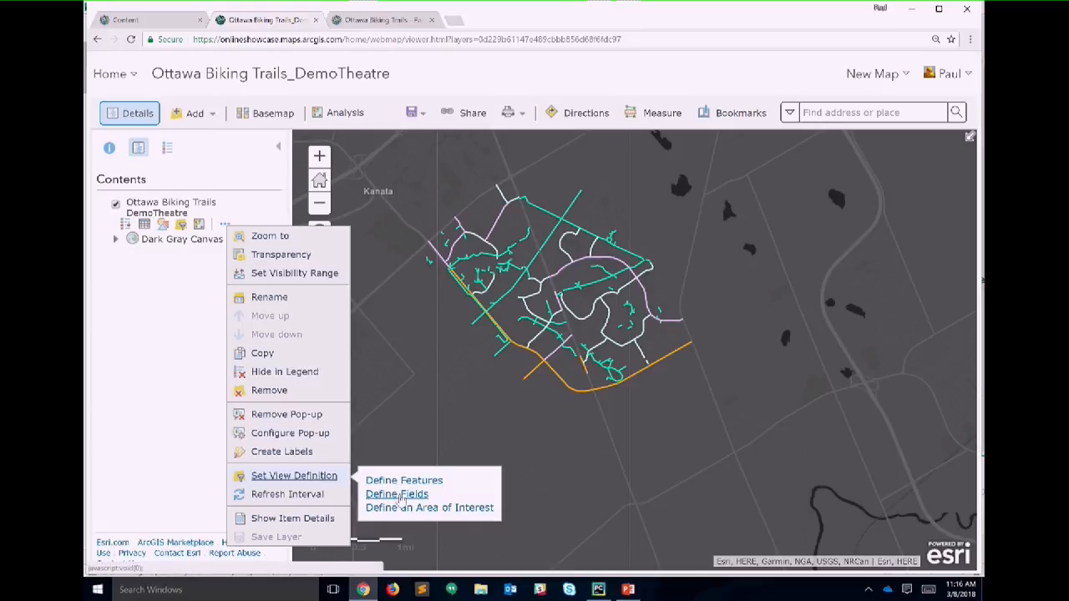
left_click(398, 495)
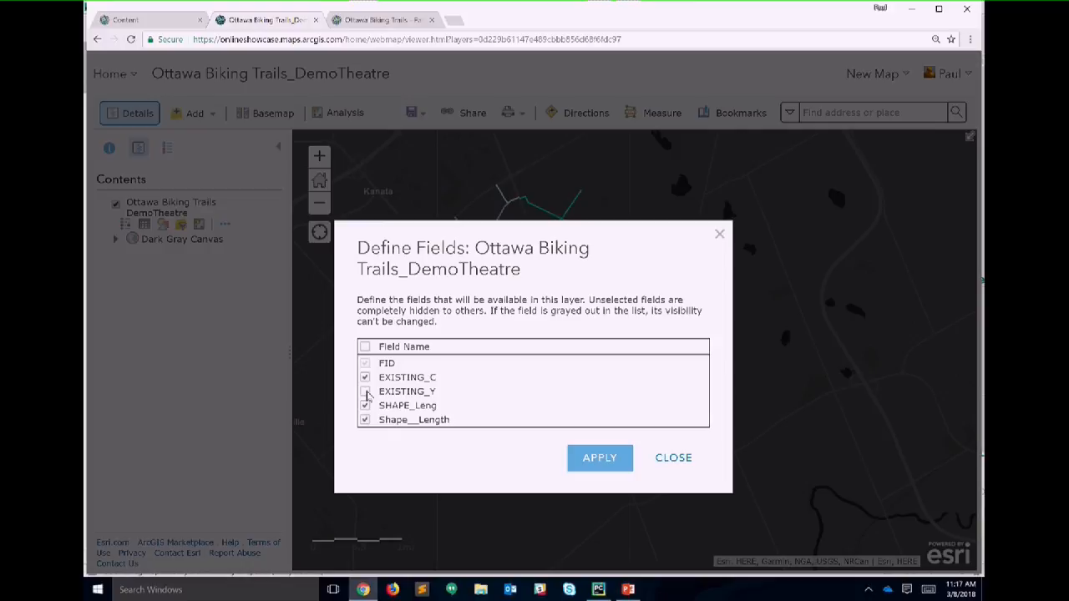
left_click(673, 459)
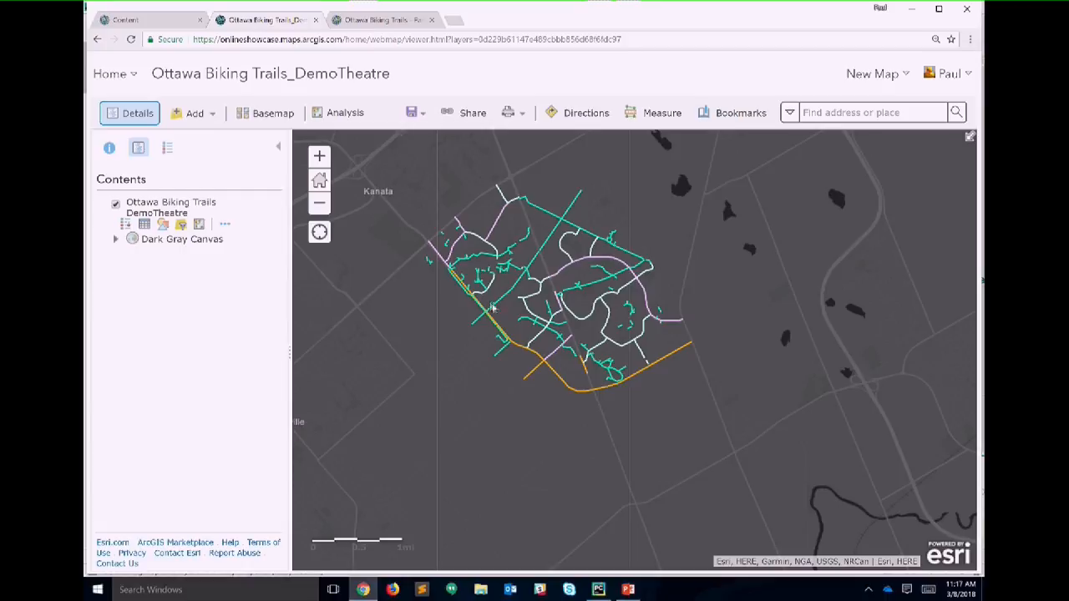
Step: Recentre the clipped trails and open the layer's saved area-of-interest definition
left_click_drag(518, 309, 537, 368)
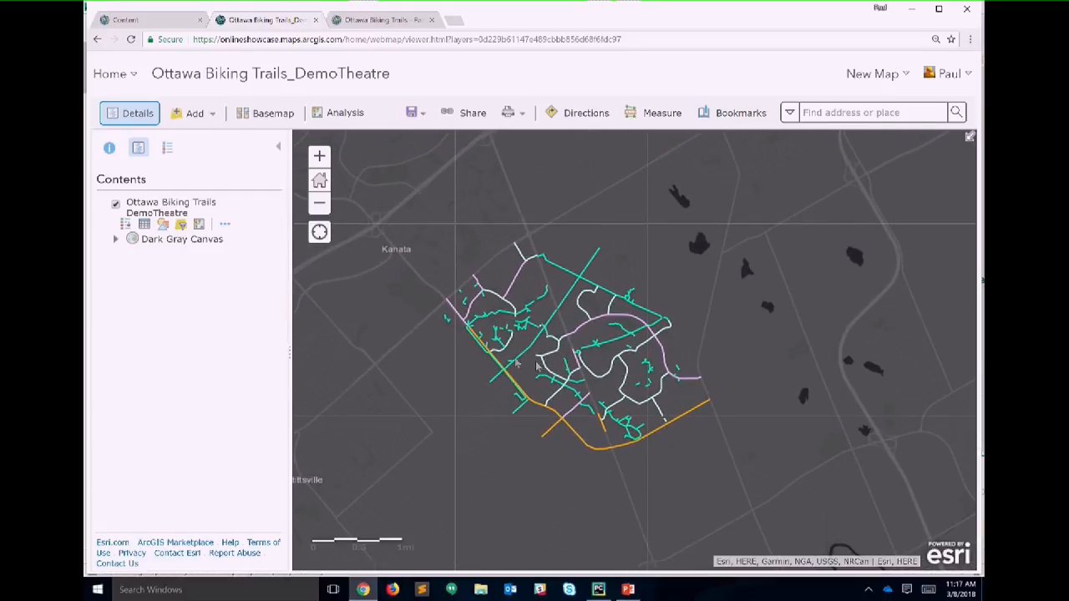
left_click(226, 225)
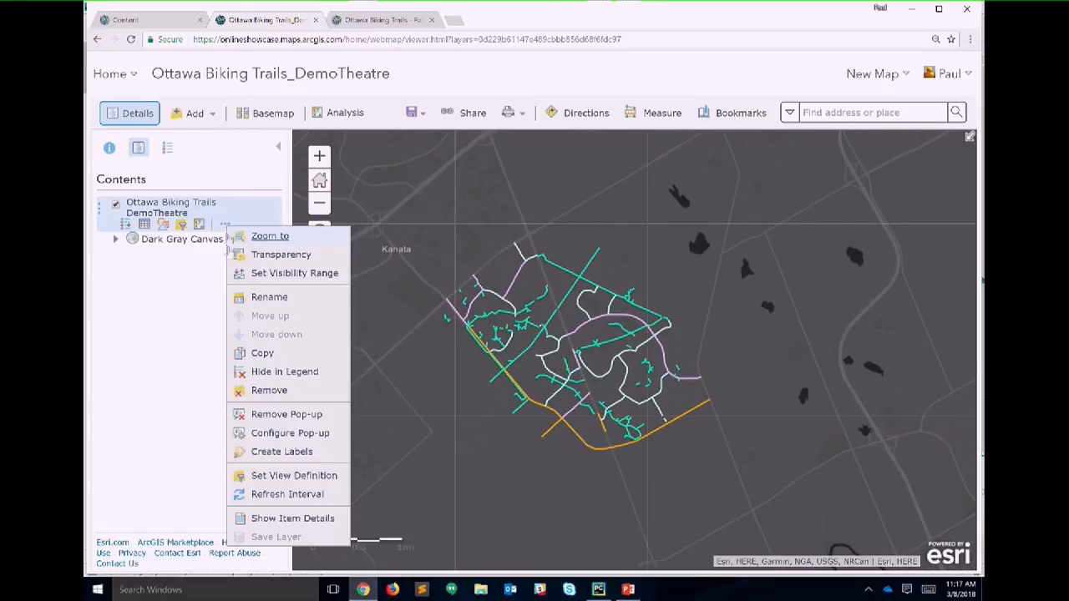
mouse_move(293, 476)
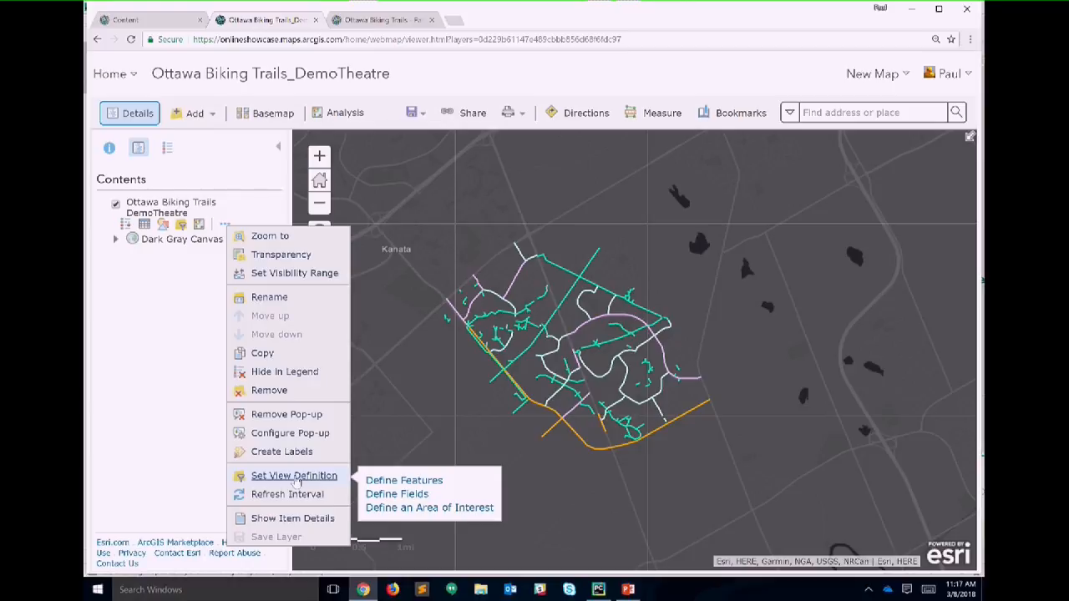
left_click(440, 508)
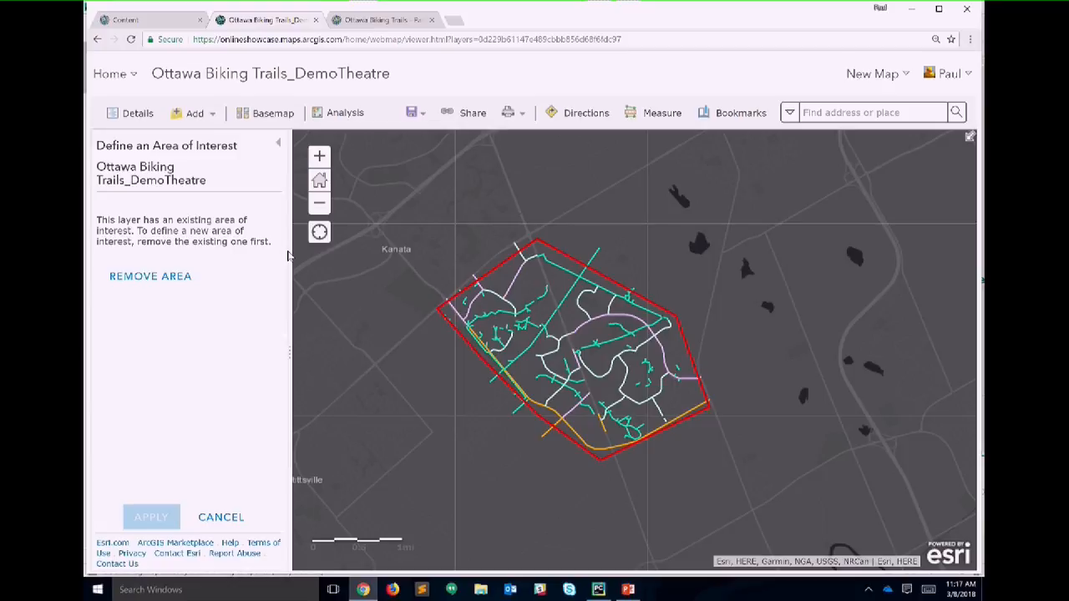
Step: Reload the Content page, cancel the area-of-interest dialog unchanged, and return to Content
left_click(383, 19)
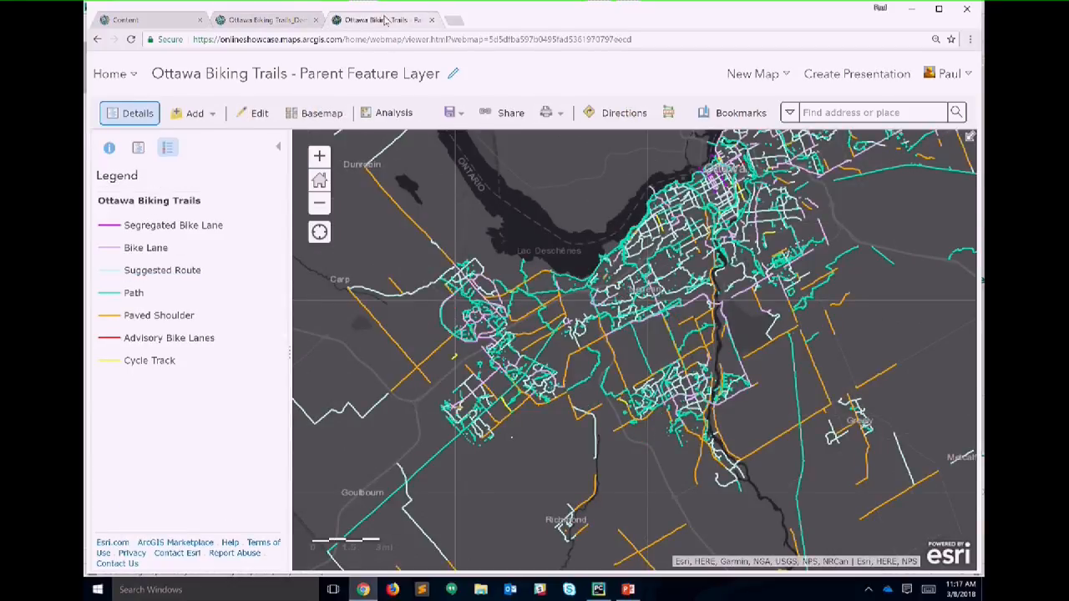
left_click(155, 19)
left_click(131, 40)
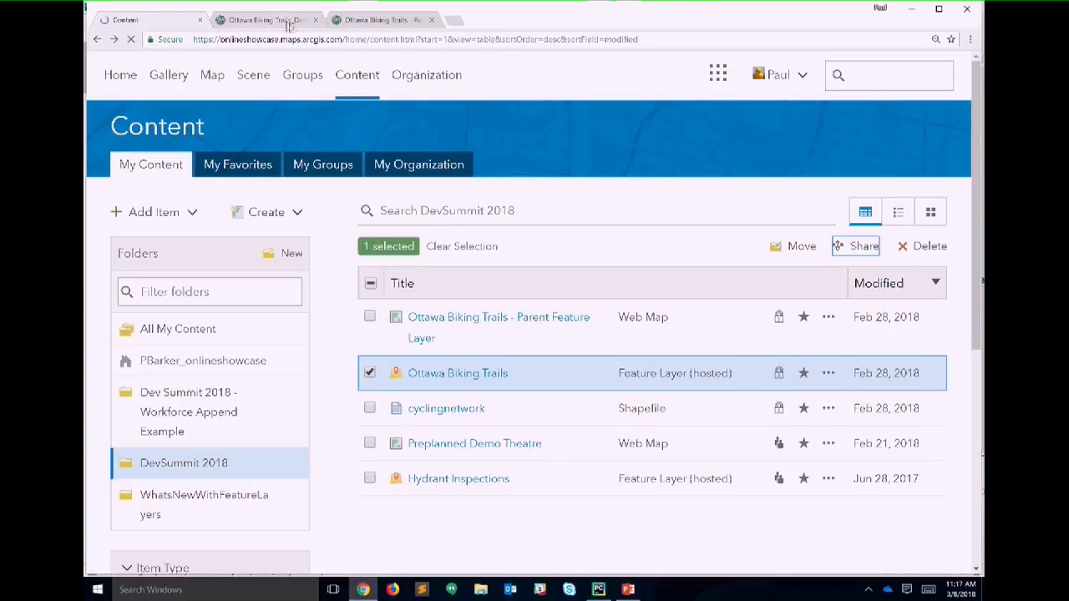
left_click(294, 26)
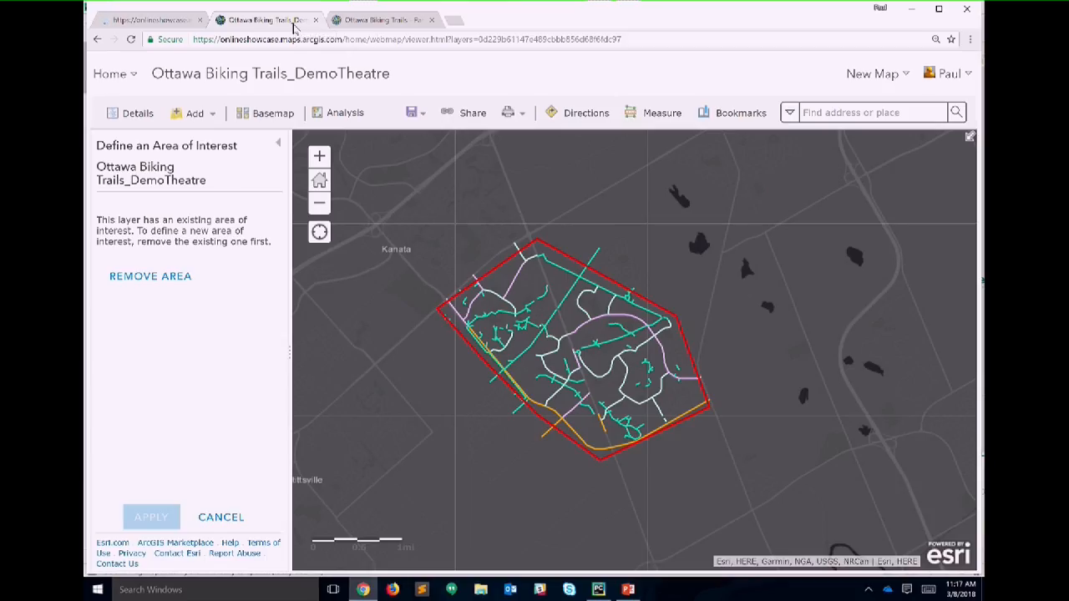
left_click(222, 519)
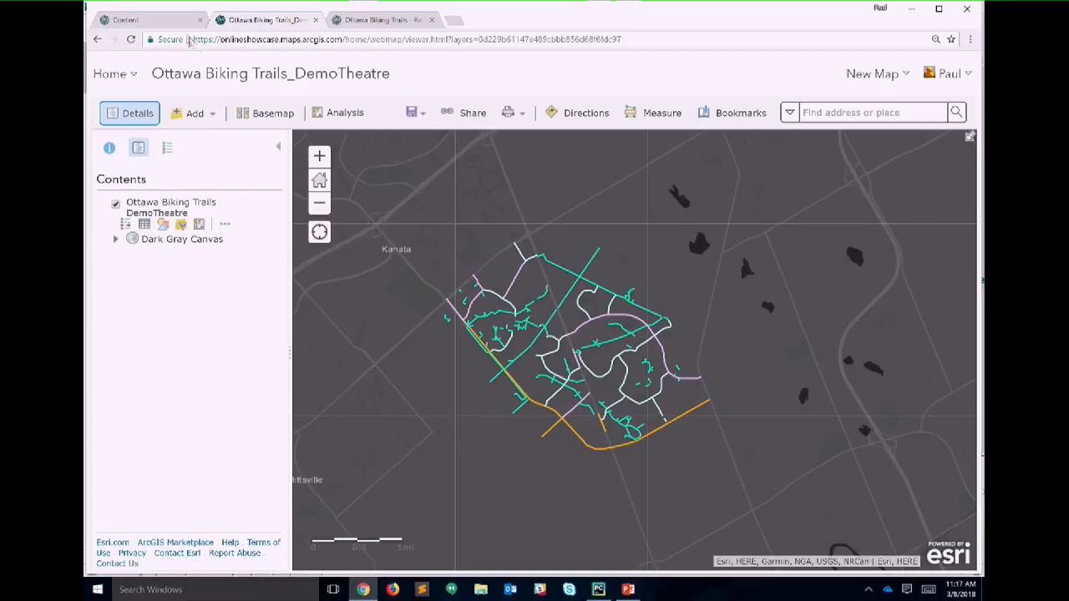
left_click(141, 19)
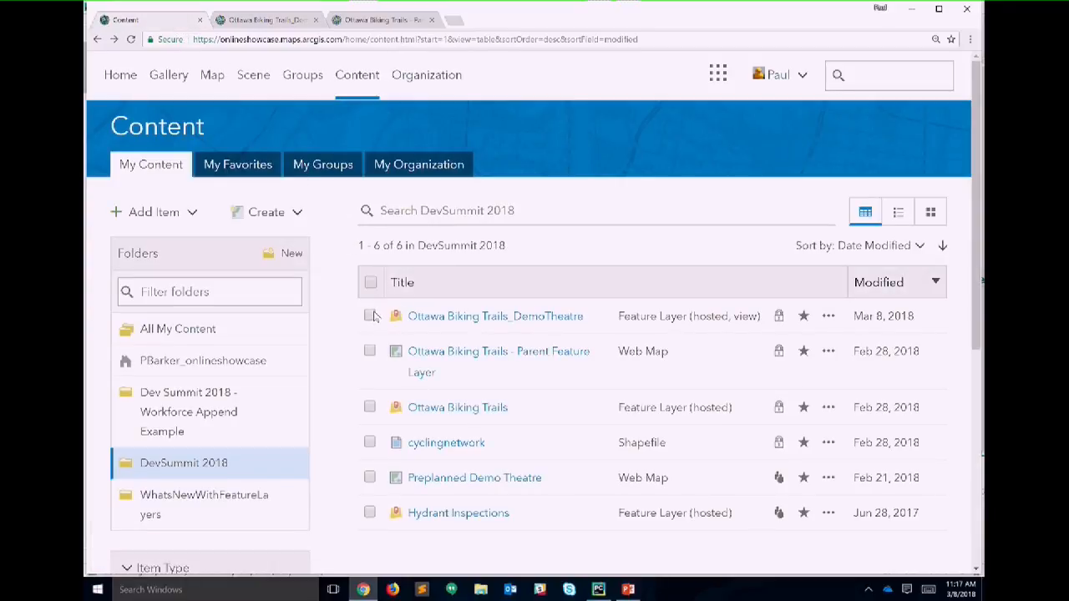
left_click(369, 407)
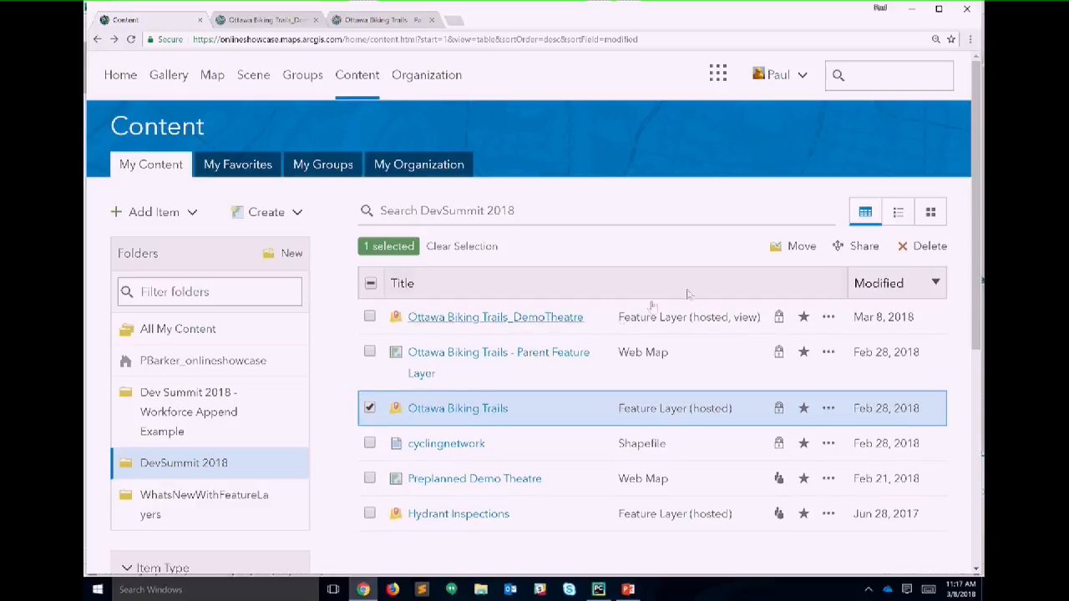
left_click(853, 251)
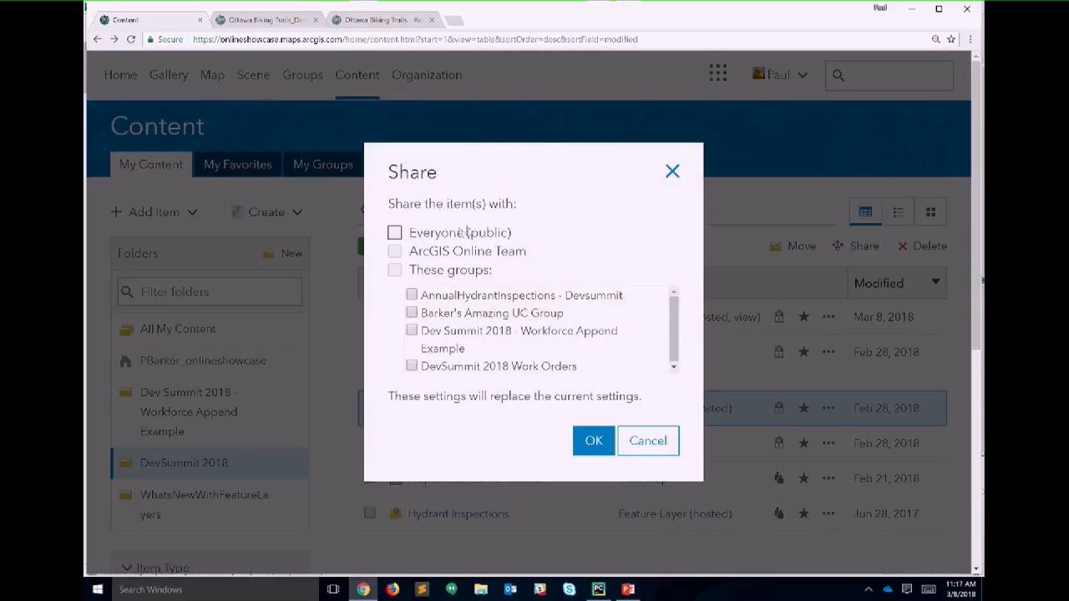
left_click(440, 238)
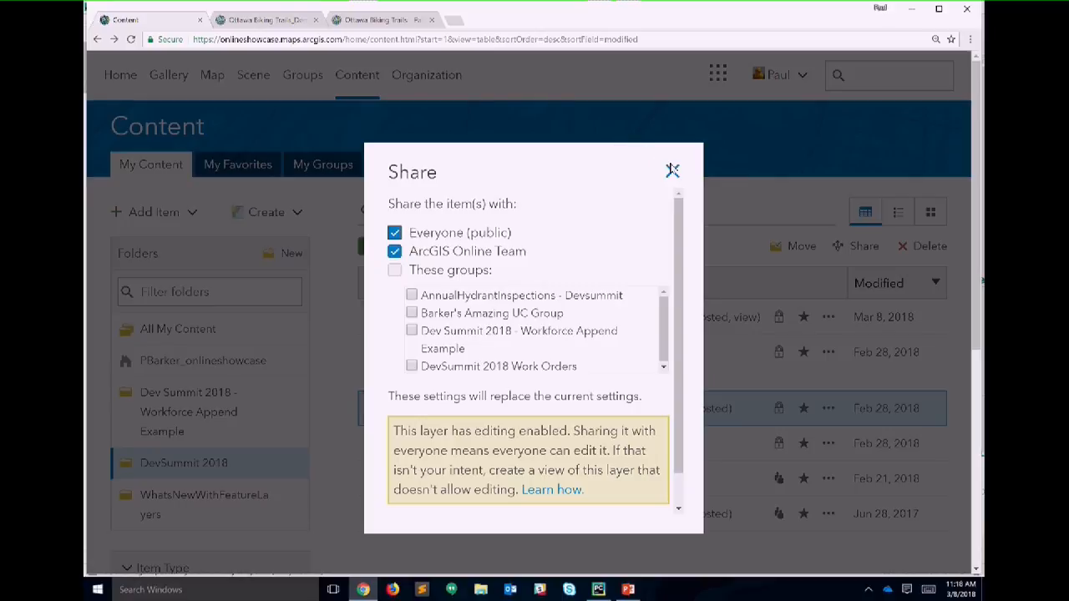
left_click(672, 170)
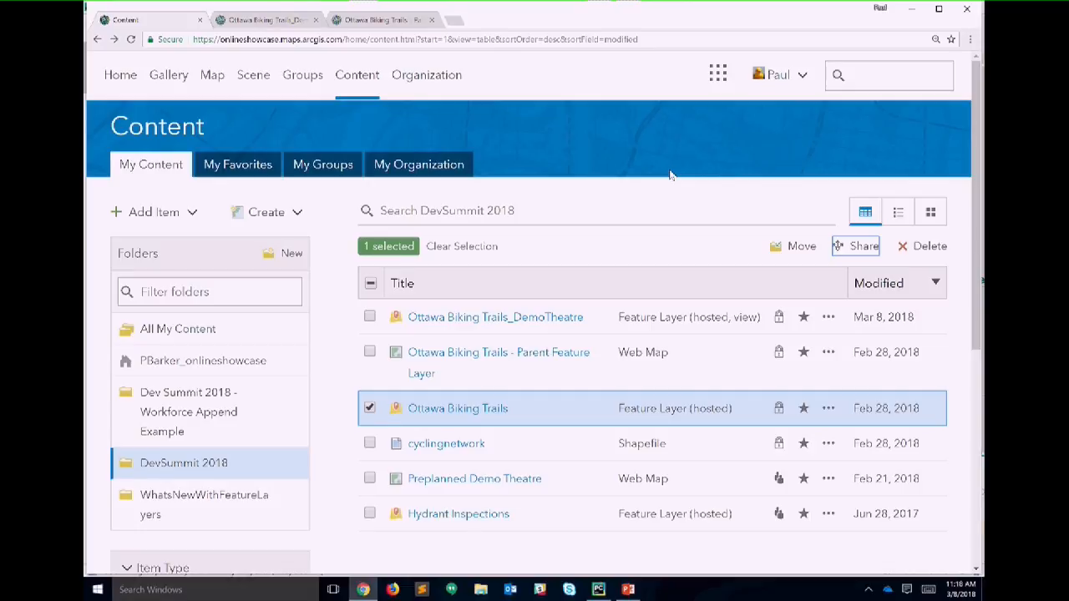
left_click(599, 589)
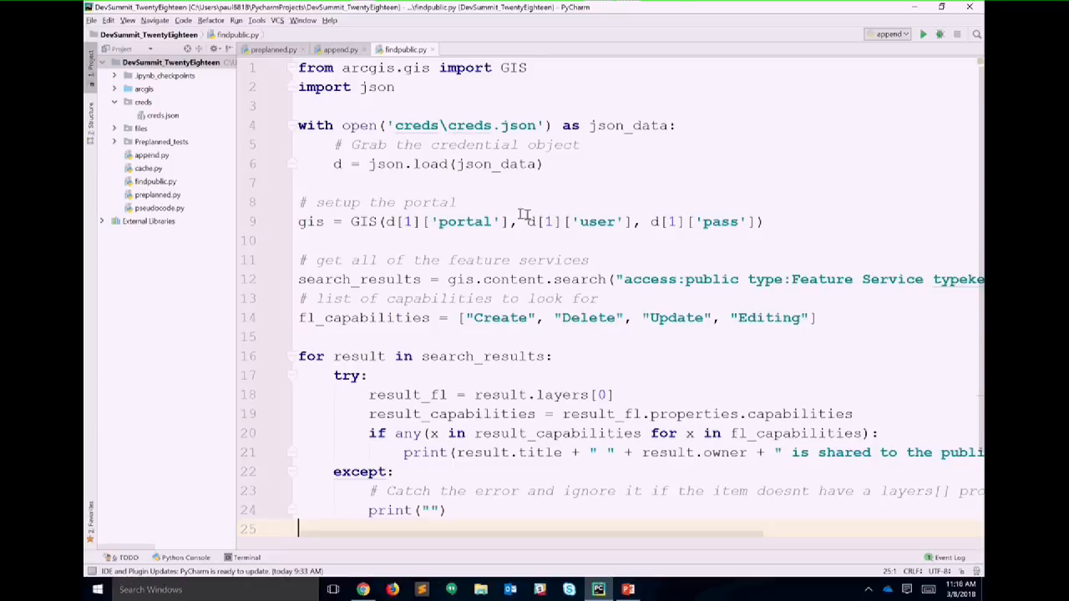
Step: Review findpublic.py's portal connection and line 14 capabilities list, then start a run that launches append.py
left_click(340, 222)
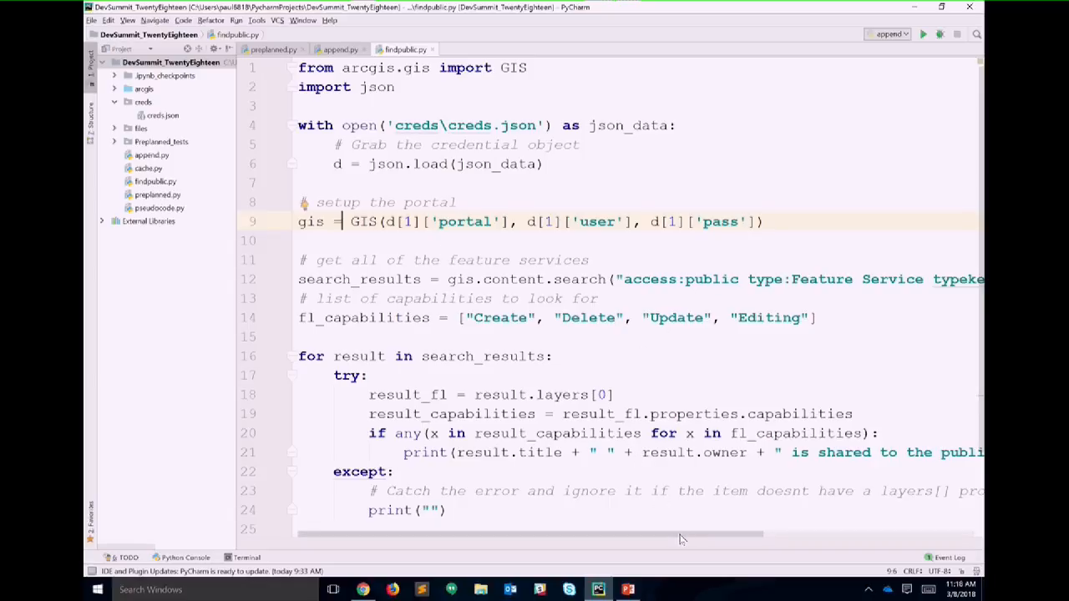
left_click_drag(681, 538, 894, 529)
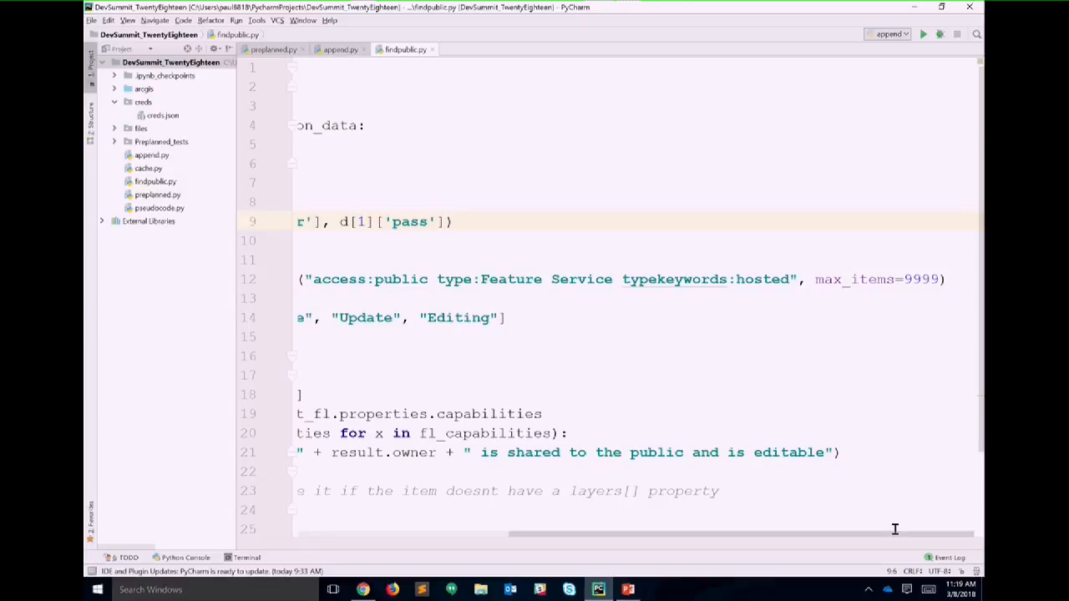
left_click_drag(895, 529, 638, 578)
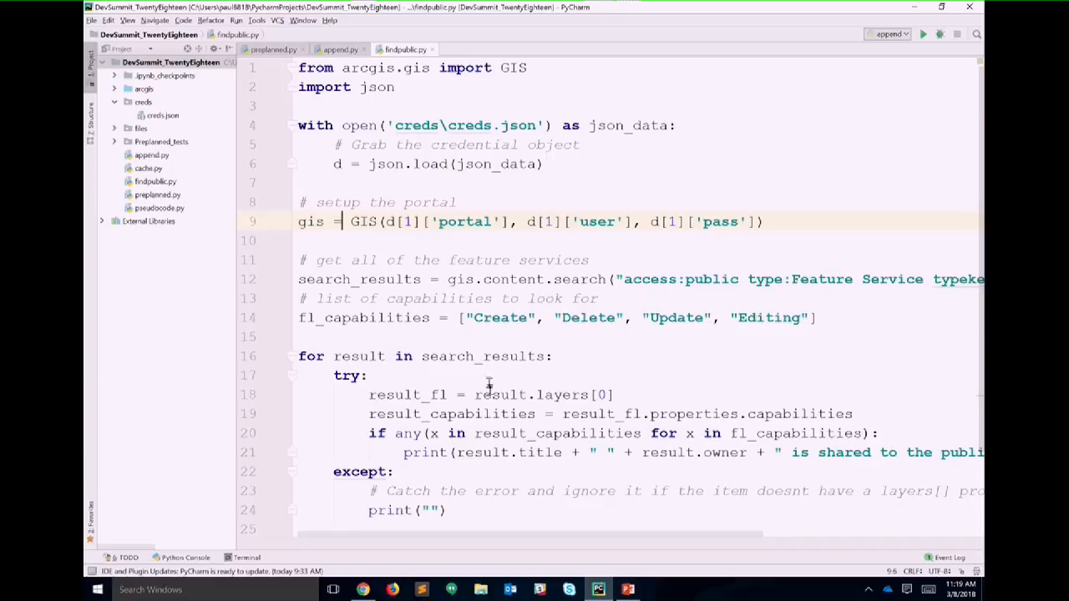
left_click_drag(459, 320, 469, 330)
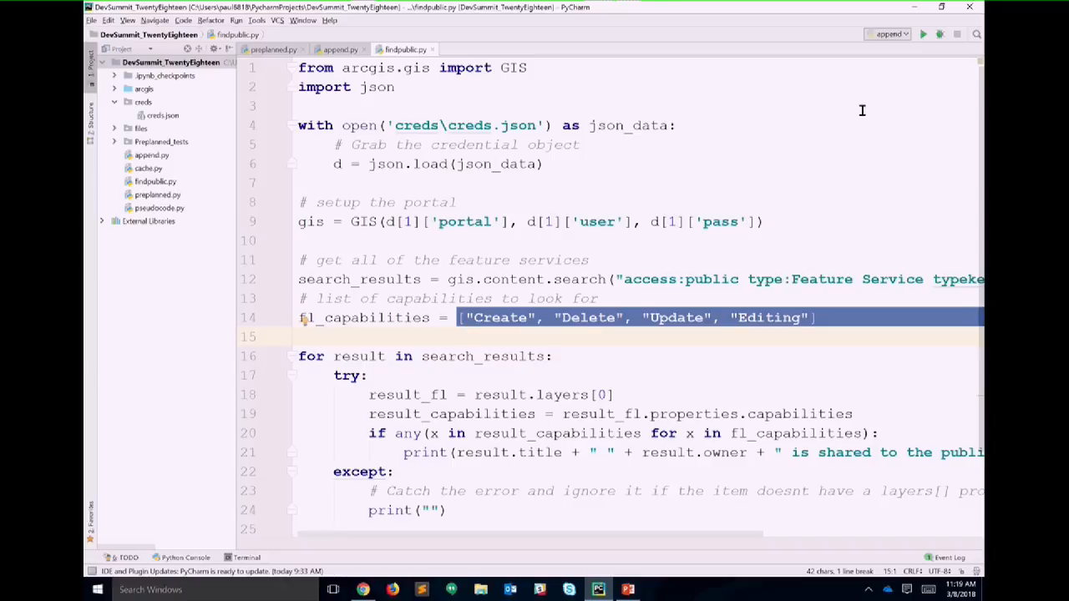
left_click(924, 35)
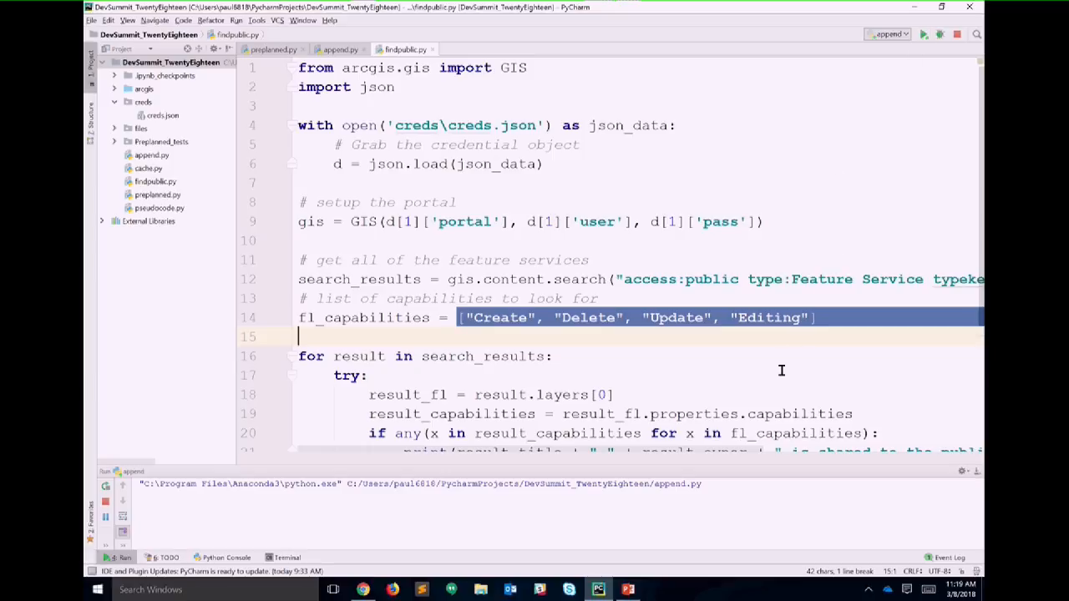
Step: Stop append.py, run findpublic to list eight public editable services, then bring up PowerPoint
left_click(956, 36)
right_click(720, 208)
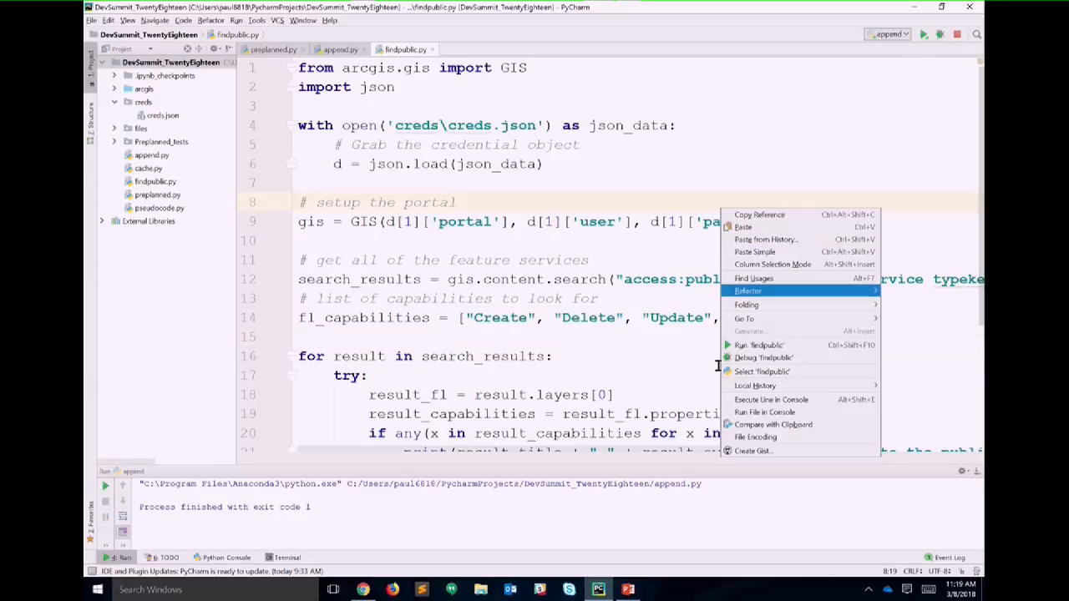
left_click(758, 345)
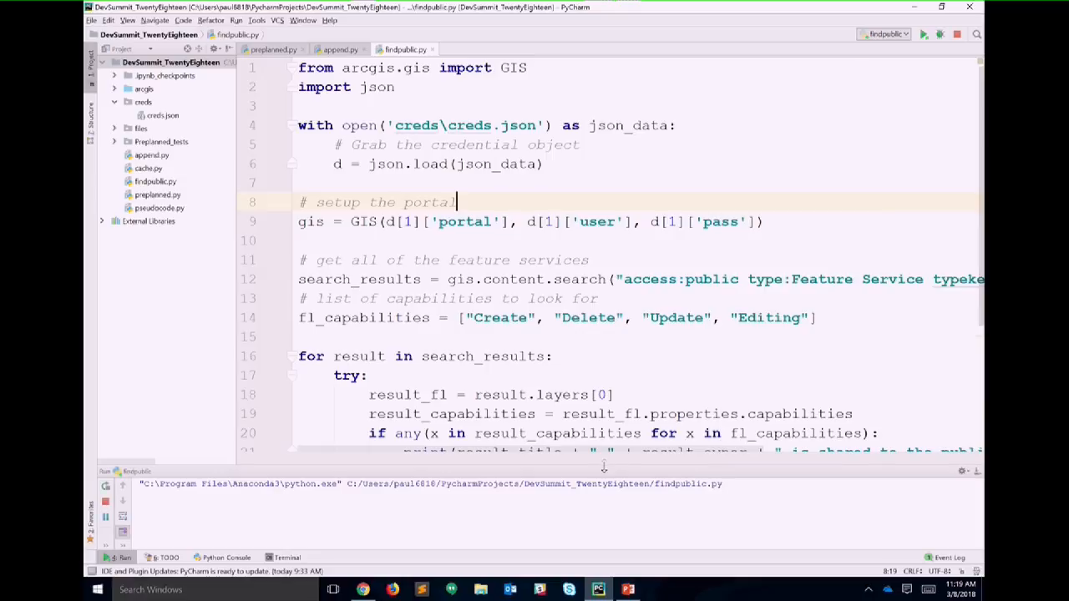
left_click_drag(604, 468, 577, 335)
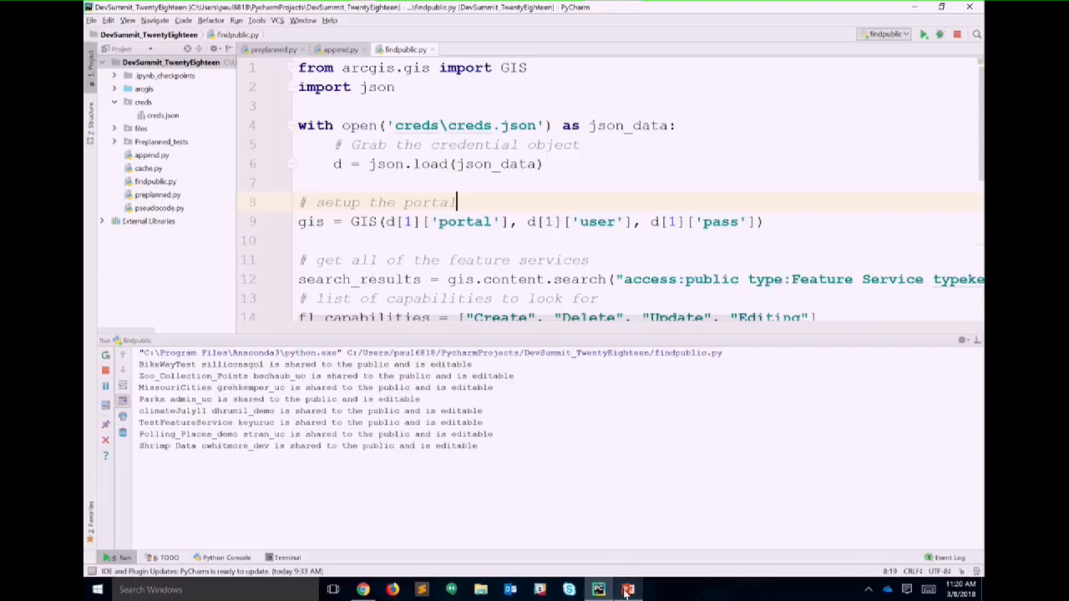
mouse_move(625, 593)
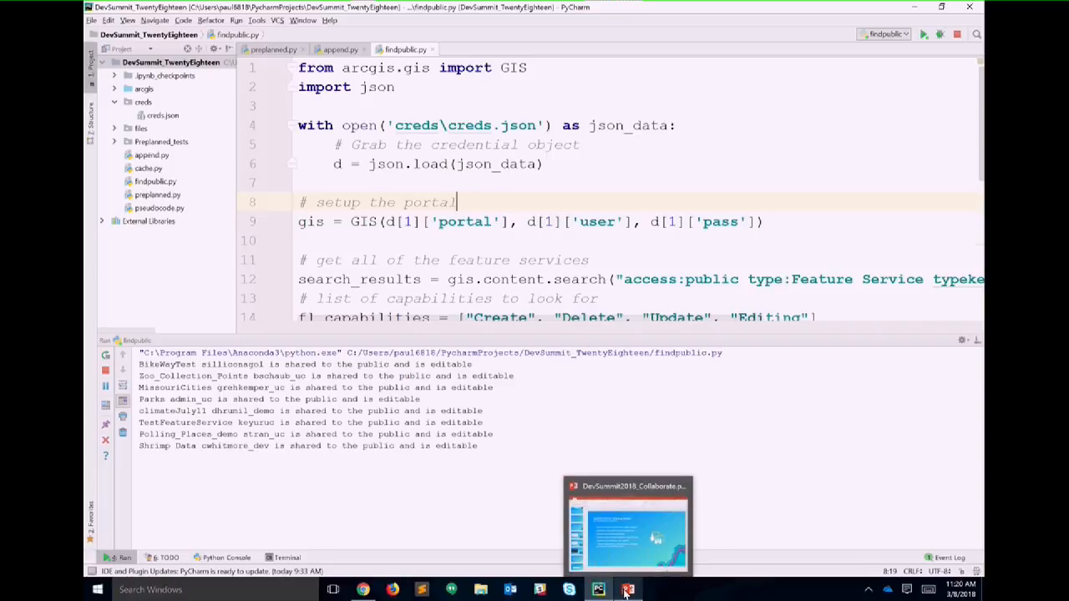
left_click(626, 591)
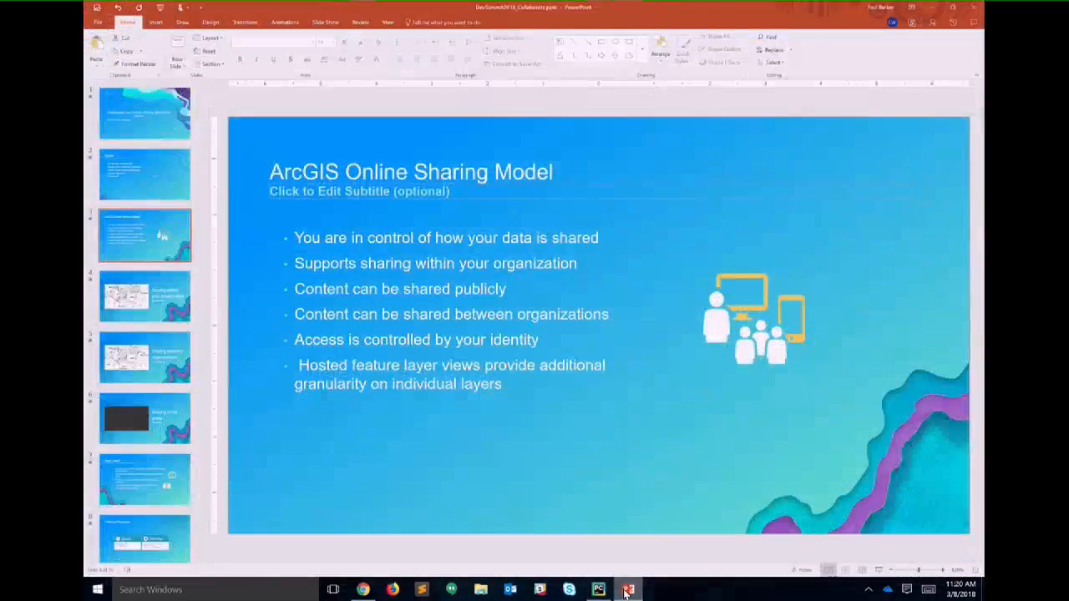